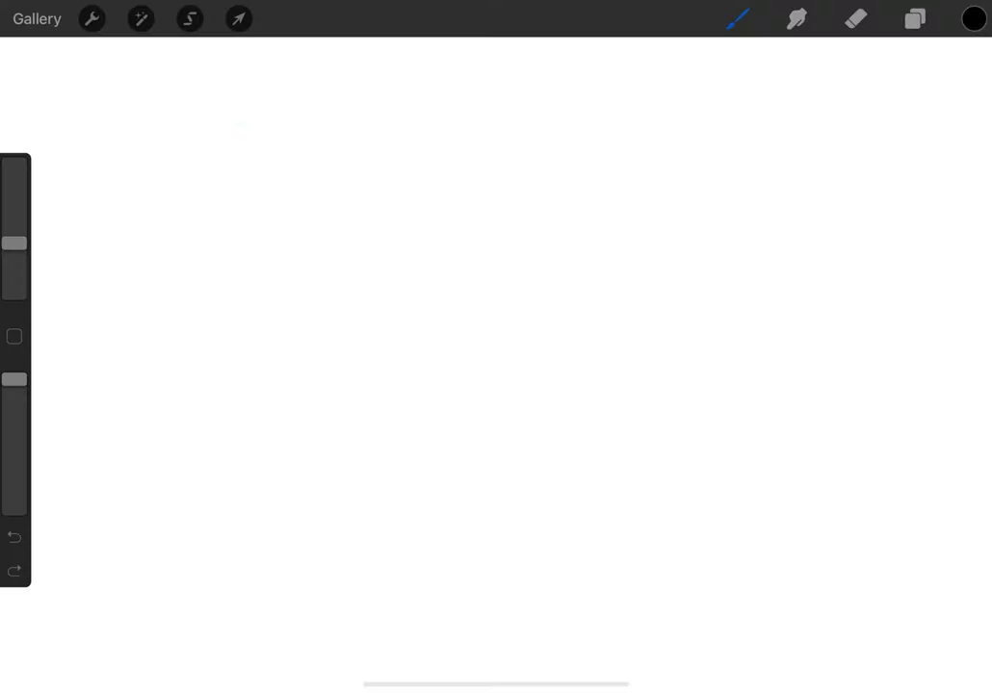
- Paint a small black oval nose and draw a large oval muzzle outline around it
mouse_move(599, 326)
left_mouse_down()
mouse_move(576, 330)
mouse_move(601, 341)
mouse_move(609, 329)
mouse_move(595, 332)
left_mouse_up()
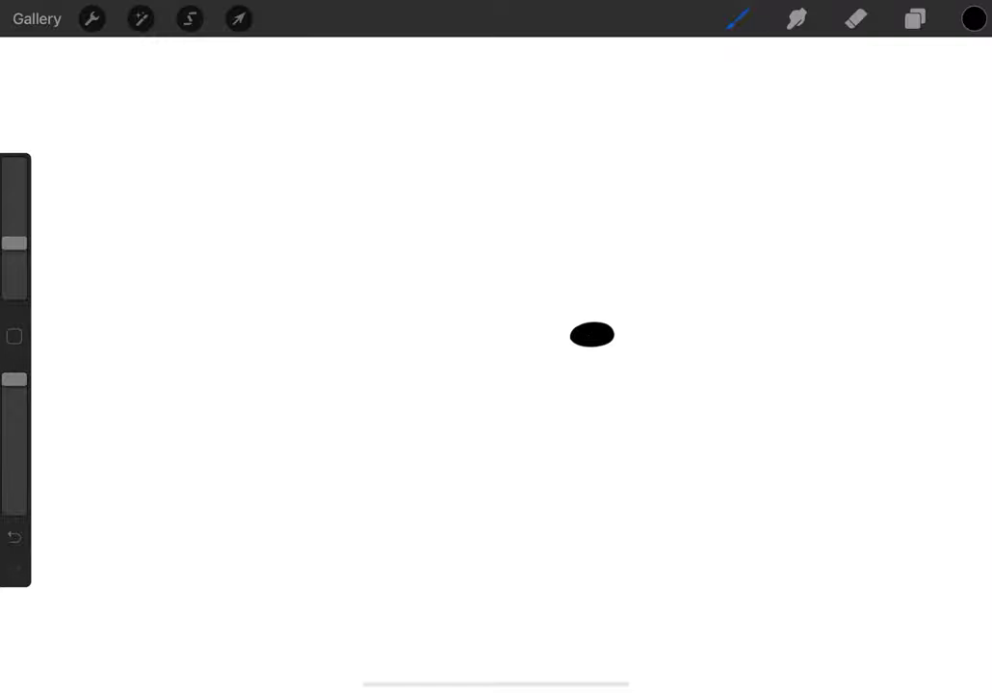
mouse_move(577, 320)
left_mouse_down()
mouse_move(531, 317)
mouse_move(465, 350)
mouse_move(465, 406)
mouse_move(559, 445)
mouse_move(655, 443)
mouse_move(722, 416)
mouse_move(697, 349)
mouse_move(629, 324)
mouse_move(612, 331)
left_mouse_up()
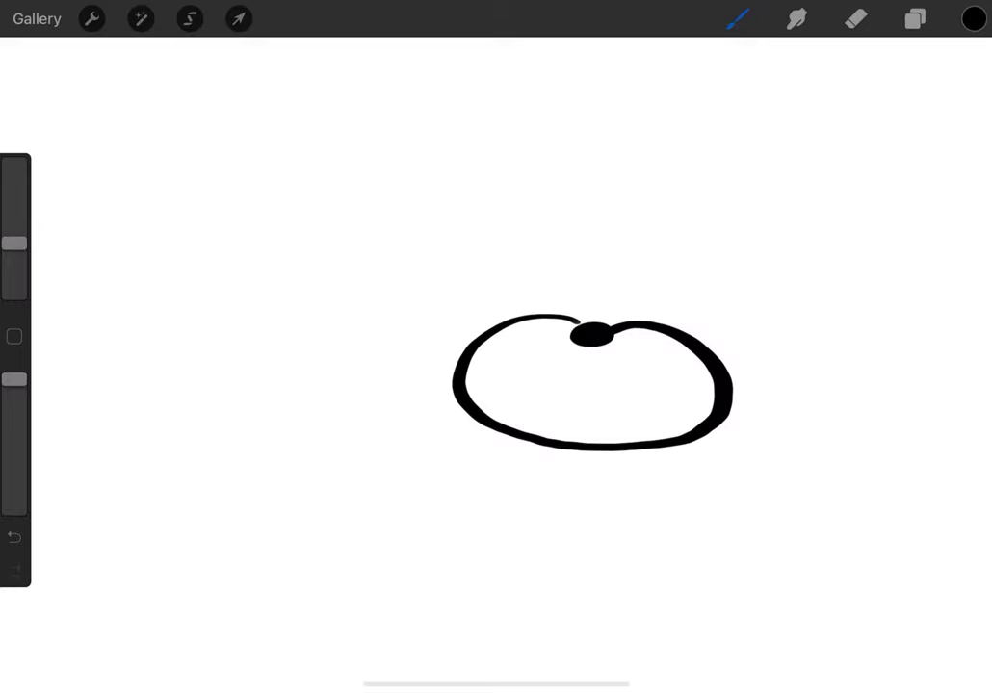
- Draw the mouth lines, an open U-shaped mouth with a tongue line, and grey whiskers on both cheeks
left_click(586, 366)
mouse_move(587, 366)
left_mouse_down()
mouse_move(547, 401)
mouse_move(651, 397)
left_mouse_up()
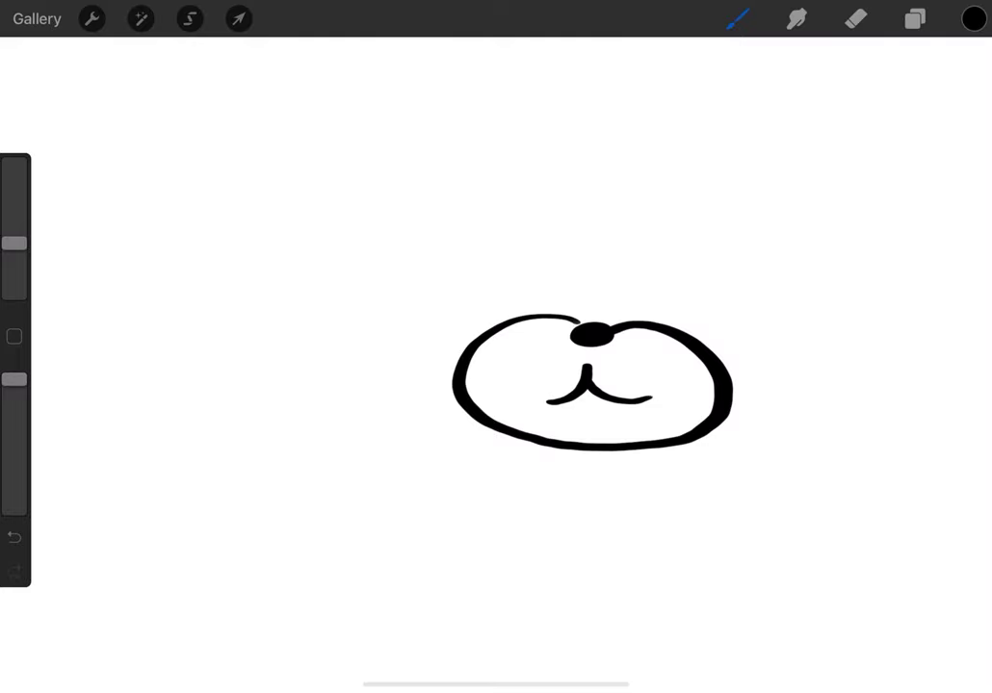
mouse_move(551, 403)
left_mouse_down()
mouse_move(556, 416)
mouse_move(606, 423)
mouse_move(629, 403)
left_mouse_up()
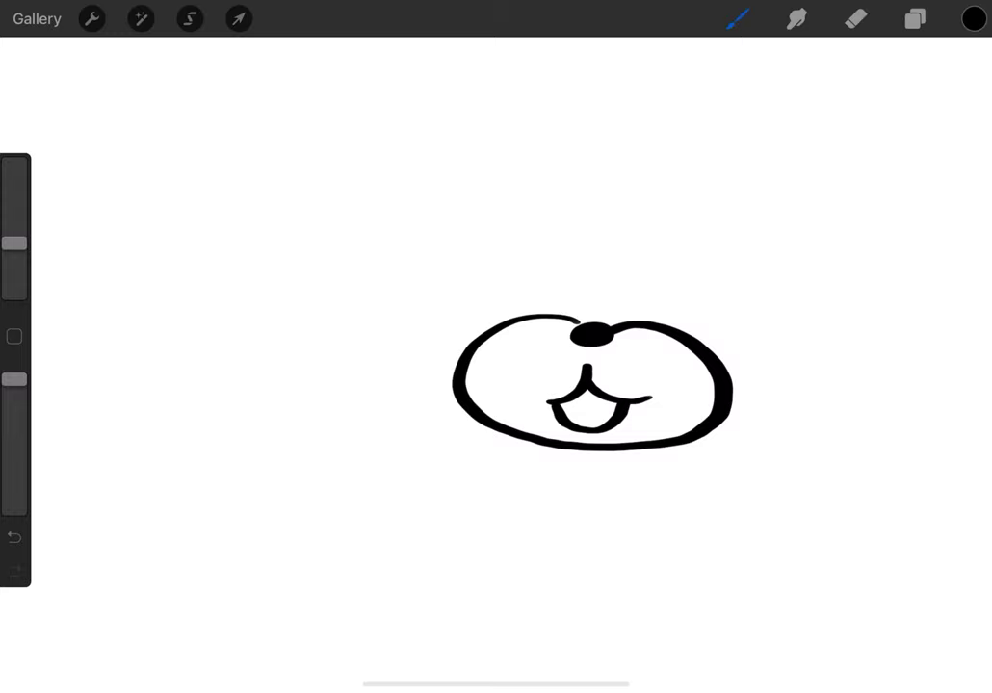
mouse_move(567, 408)
left_mouse_down()
mouse_move(603, 403)
mouse_move(593, 399)
left_mouse_up()
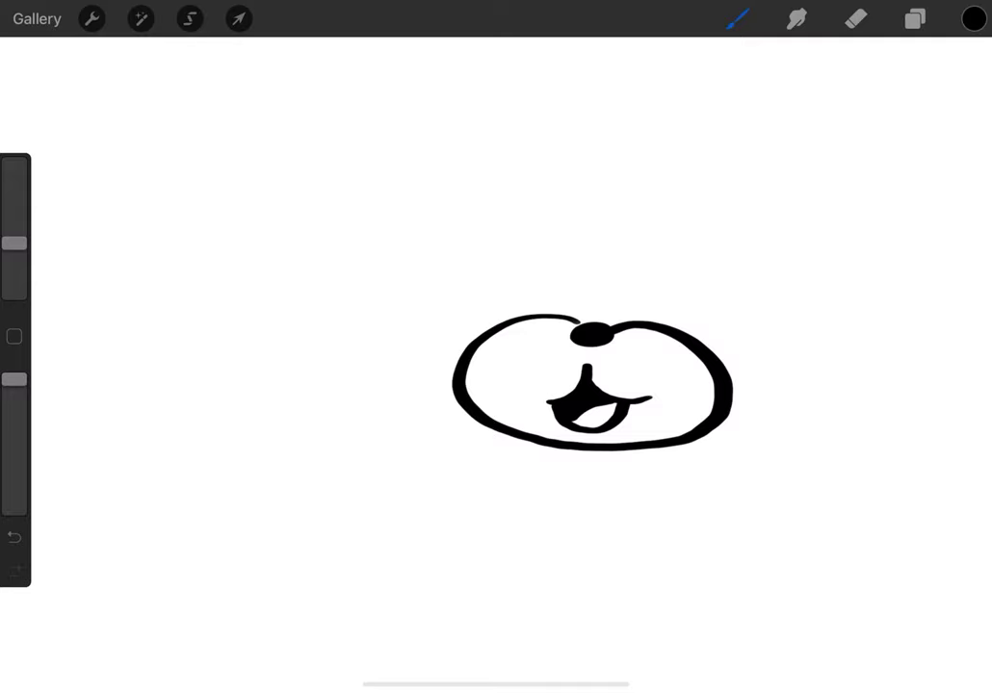
mouse_move(634, 352)
left_mouse_down()
mouse_move(667, 347)
mouse_move(682, 388)
left_mouse_up()
mouse_move(558, 333)
left_mouse_down()
mouse_move(520, 331)
mouse_move(510, 351)
mouse_move(526, 368)
left_mouse_up()
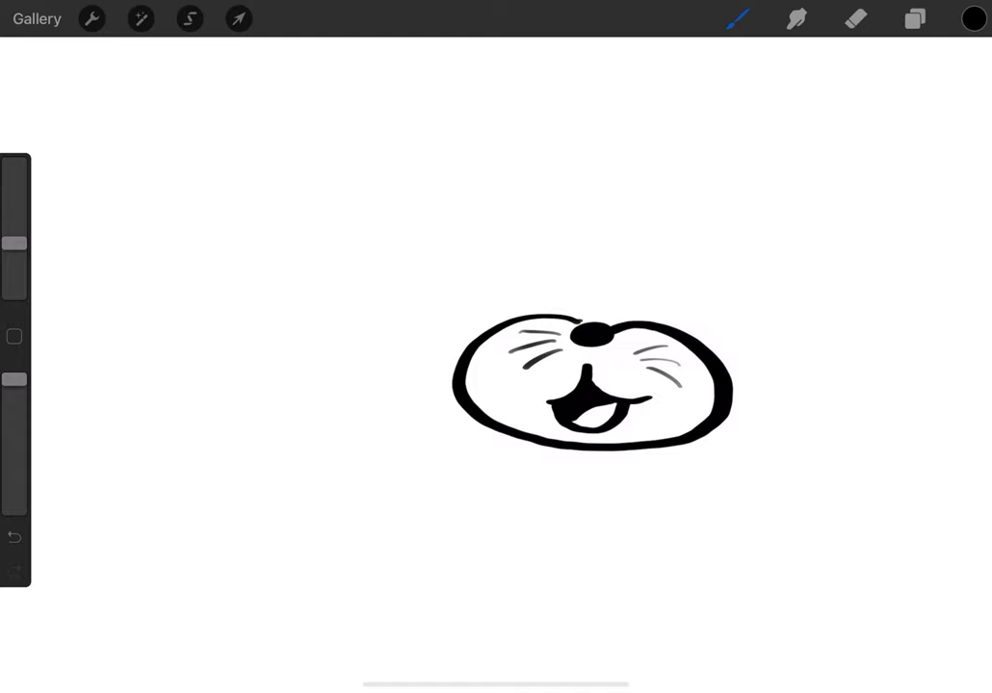
- Draw two curved lines above the nose, two black eyes with white highlights, and dots under the left whiskers
left_click_drag(570, 244, 582, 320)
left_click_drag(634, 241, 608, 324)
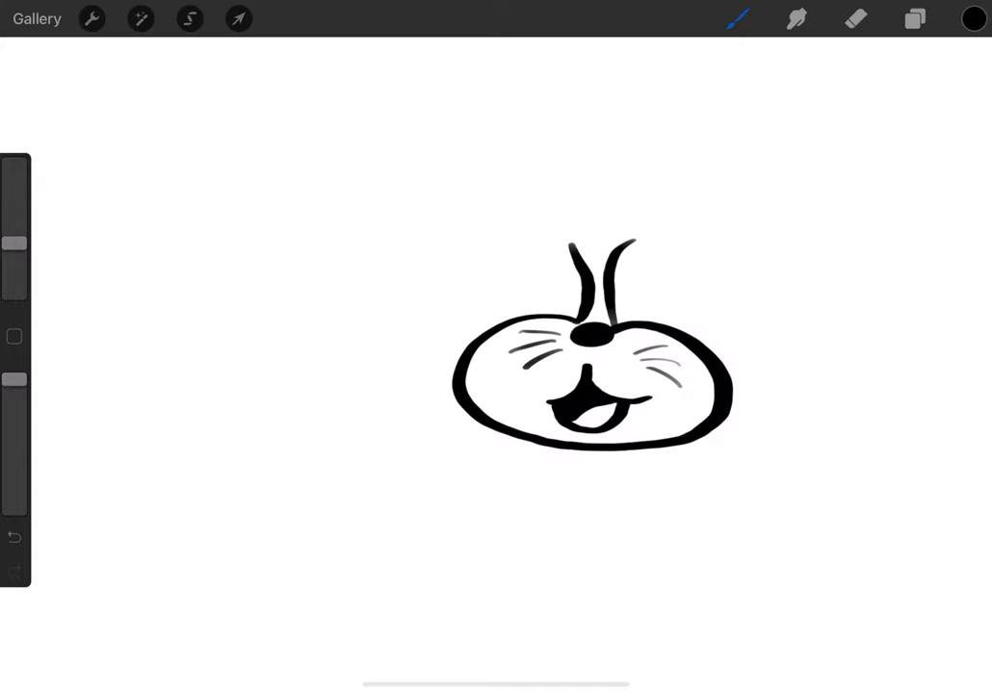
mouse_move(550, 253)
left_mouse_down()
mouse_move(535, 252)
mouse_move(498, 288)
mouse_move(564, 301)
mouse_move(547, 252)
mouse_move(530, 255)
mouse_move(532, 289)
left_mouse_up()
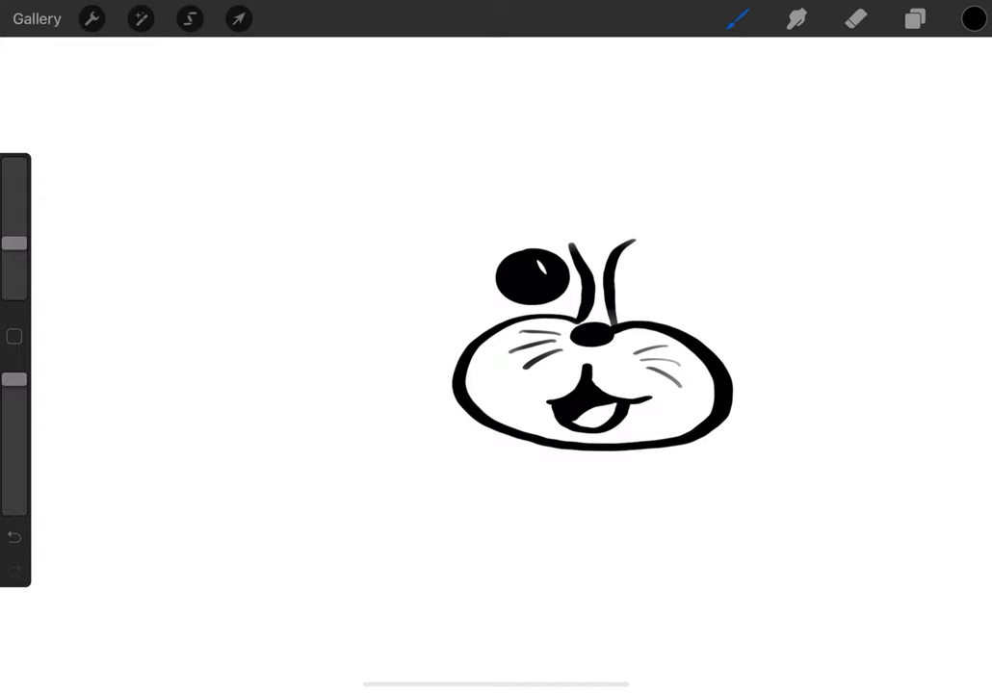
mouse_move(666, 251)
left_mouse_down()
mouse_move(637, 287)
mouse_move(672, 293)
mouse_move(698, 274)
mouse_move(669, 252)
left_mouse_up()
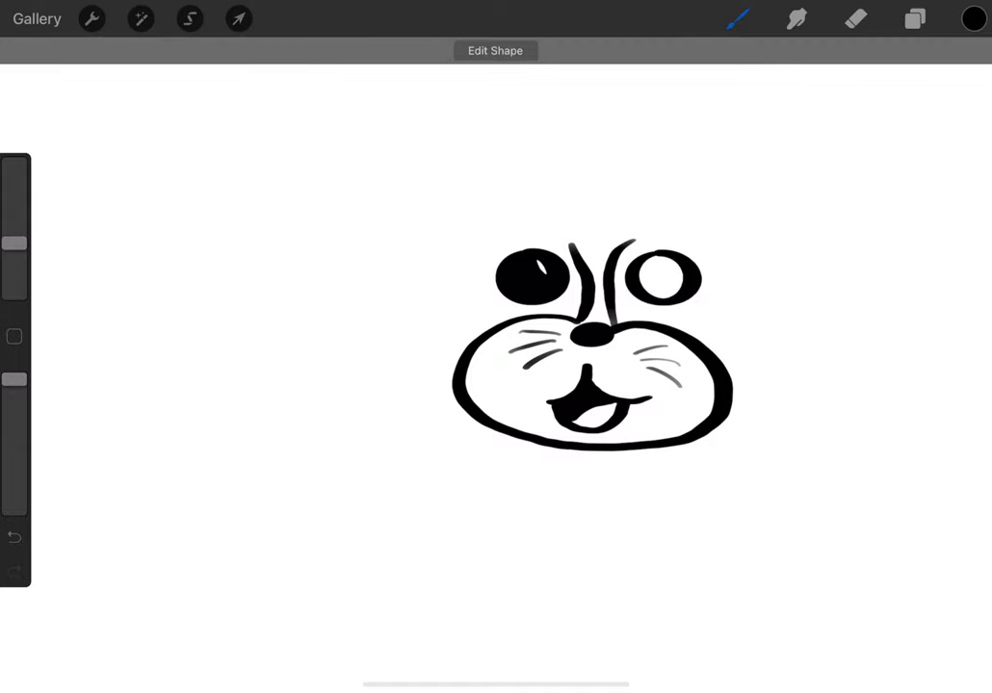
mouse_move(664, 262)
left_mouse_down()
mouse_move(650, 275)
mouse_move(664, 287)
mouse_move(676, 270)
mouse_move(655, 280)
mouse_move(672, 272)
mouse_move(665, 281)
left_mouse_up()
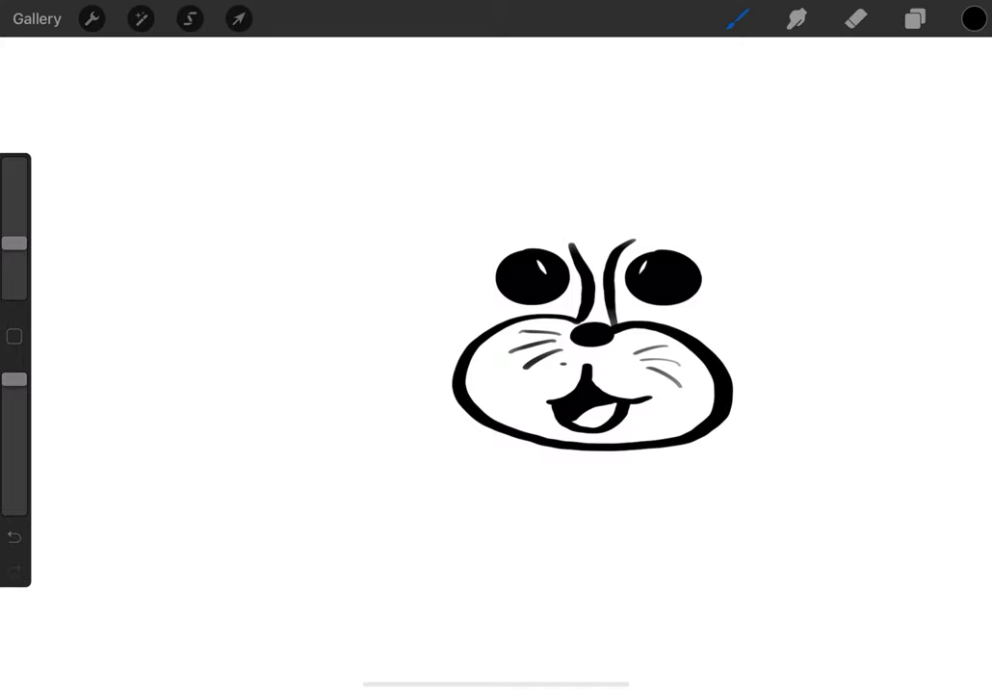
left_click(541, 368)
left_click(549, 366)
- Dot freckles under the right whiskers and draw curly eyebrows above both eyes
left_click(608, 365)
left_click(621, 381)
mouse_move(485, 246)
left_mouse_down()
mouse_move(527, 231)
mouse_move(549, 236)
left_mouse_up()
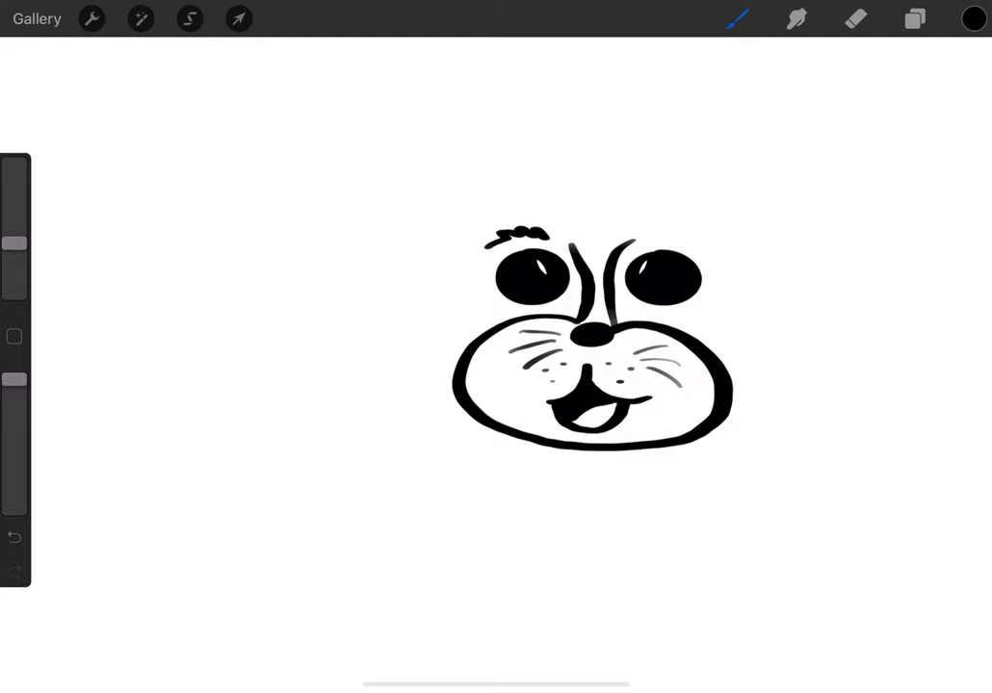
mouse_move(674, 239)
left_mouse_down()
mouse_move(701, 249)
mouse_move(691, 234)
left_mouse_up()
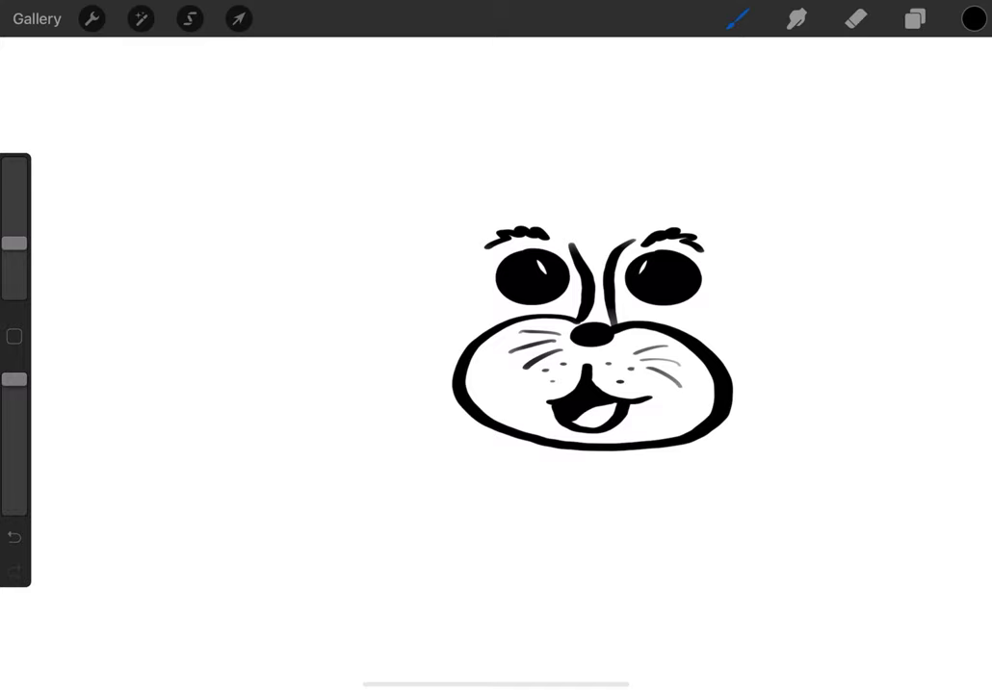
- Draw inner and outer curves for both ears and start the zigzag fur around the face
mouse_move(711, 230)
left_mouse_down()
mouse_move(753, 222)
mouse_move(762, 243)
mouse_move(738, 259)
left_mouse_up()
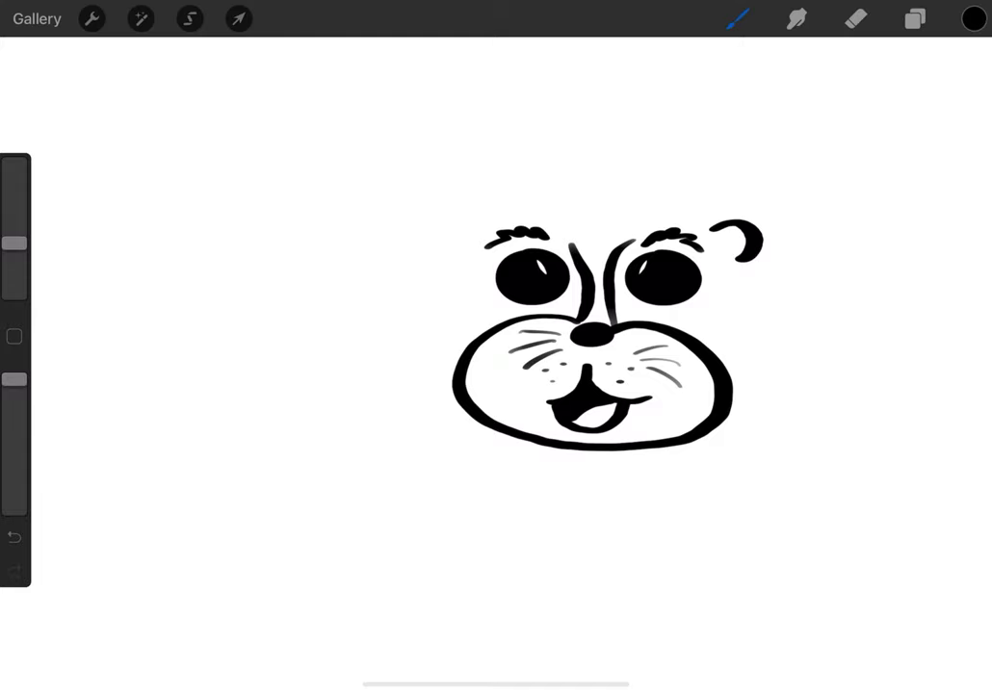
mouse_move(470, 224)
left_mouse_down()
mouse_move(445, 223)
mouse_move(430, 247)
mouse_move(454, 268)
left_mouse_up()
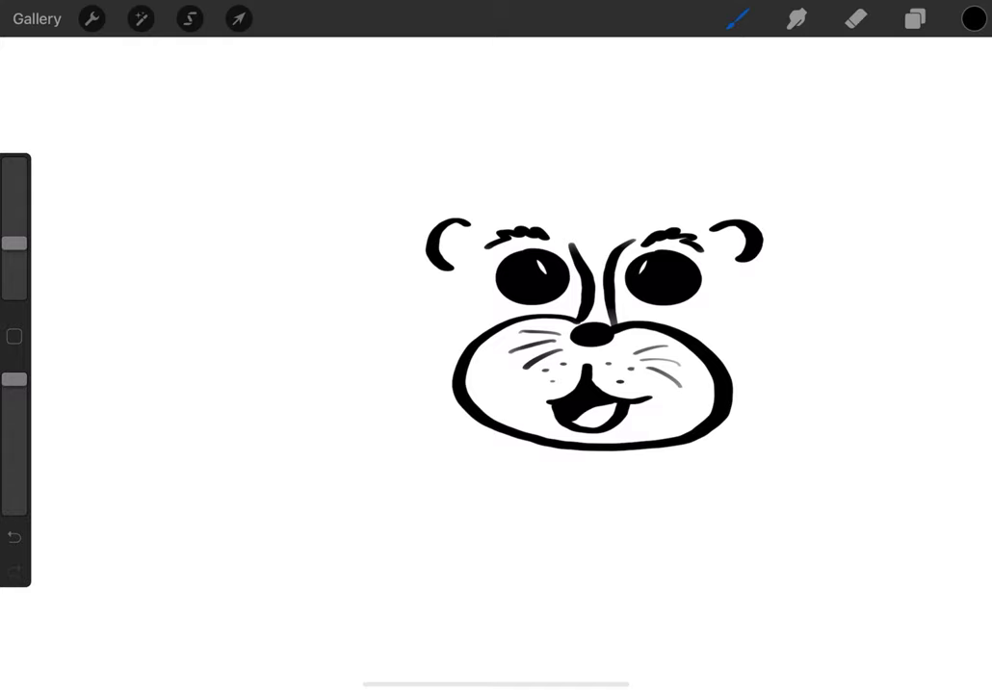
mouse_move(475, 211)
left_mouse_down()
mouse_move(454, 208)
mouse_move(417, 229)
mouse_move(406, 264)
mouse_move(438, 285)
left_mouse_up()
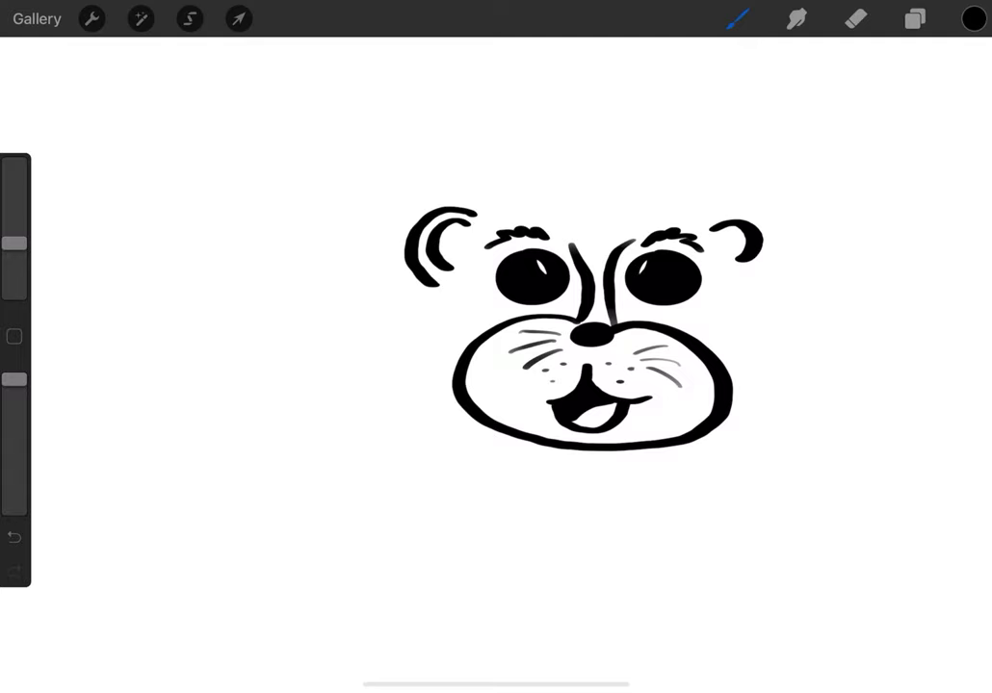
mouse_move(710, 214)
left_mouse_down()
mouse_move(770, 219)
mouse_move(784, 245)
mouse_move(747, 275)
left_mouse_up()
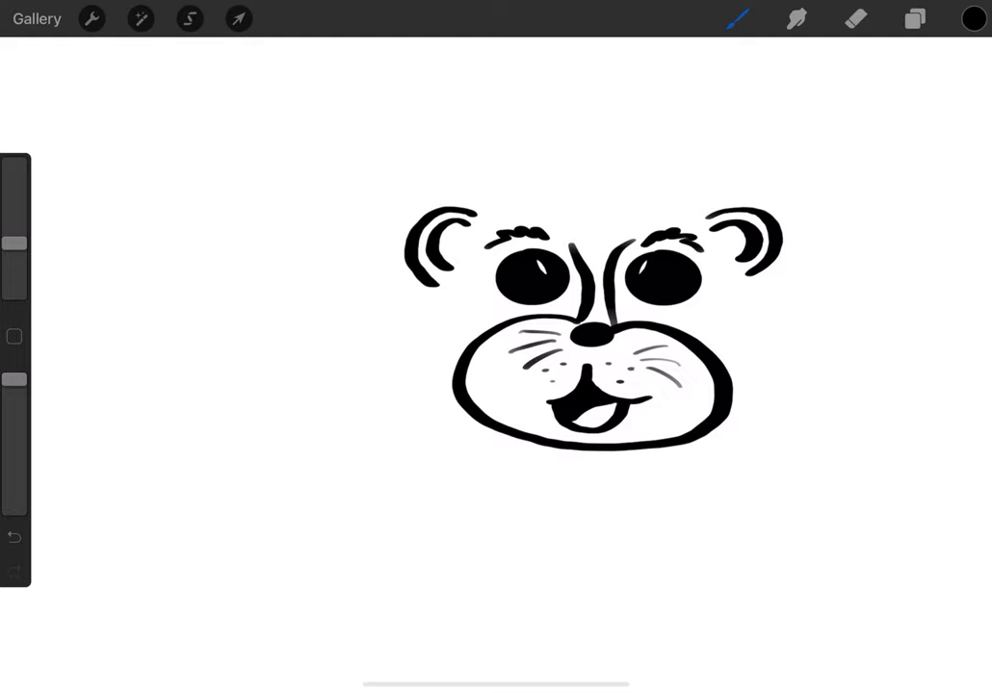
mouse_move(417, 322)
left_mouse_down()
mouse_move(383, 372)
mouse_move(381, 420)
mouse_move(467, 472)
mouse_move(587, 500)
mouse_move(730, 476)
mouse_move(797, 443)
mouse_move(792, 371)
mouse_move(761, 314)
left_mouse_up()
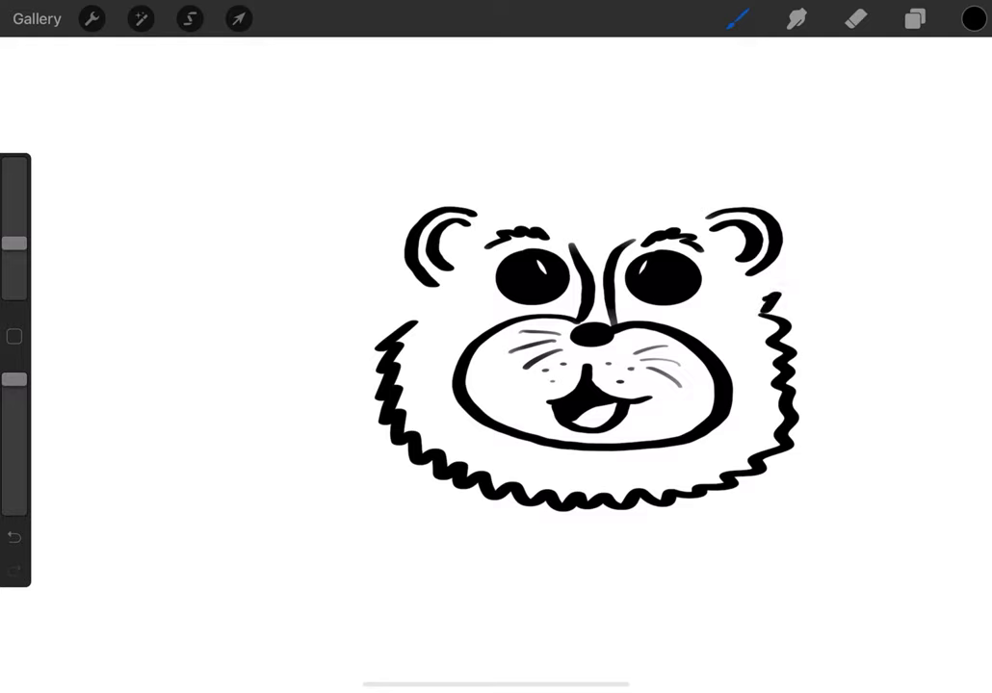
- Extend the zigzag fur outline up the right side and over the head, and add two oval feet
left_click_drag(761, 315, 774, 274)
mouse_move(743, 202)
left_mouse_down()
mouse_move(541, 142)
mouse_move(436, 144)
mouse_move(274, 170)
mouse_move(243, 217)
mouse_move(178, 278)
mouse_move(199, 421)
mouse_move(231, 487)
mouse_move(502, 499)
left_mouse_up()
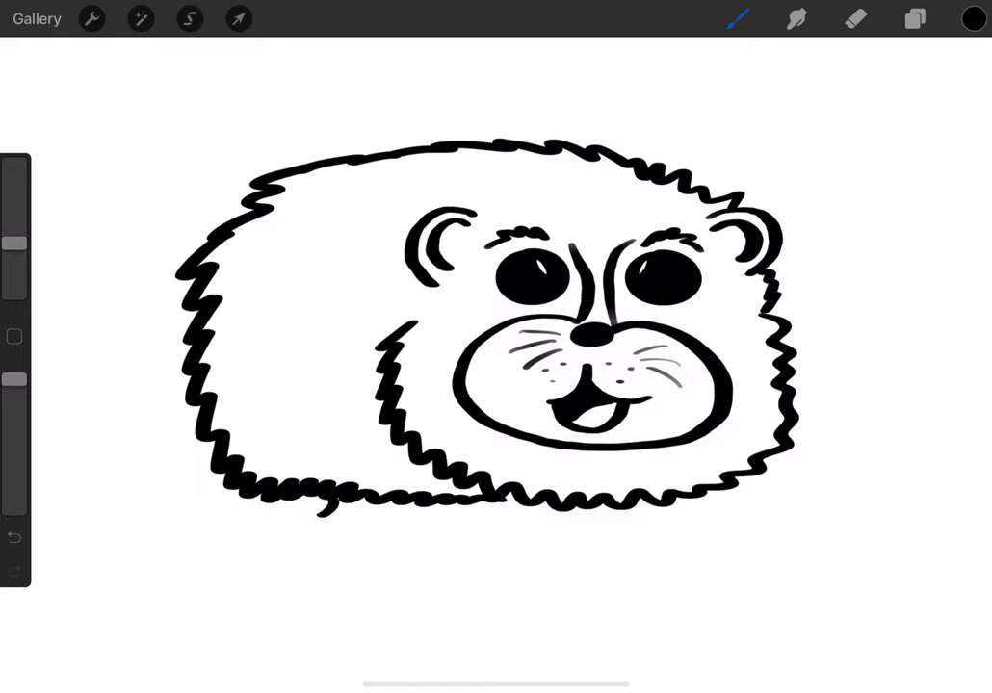
left_click_drag(332, 502, 279, 504)
left_click_drag(506, 507, 461, 511)
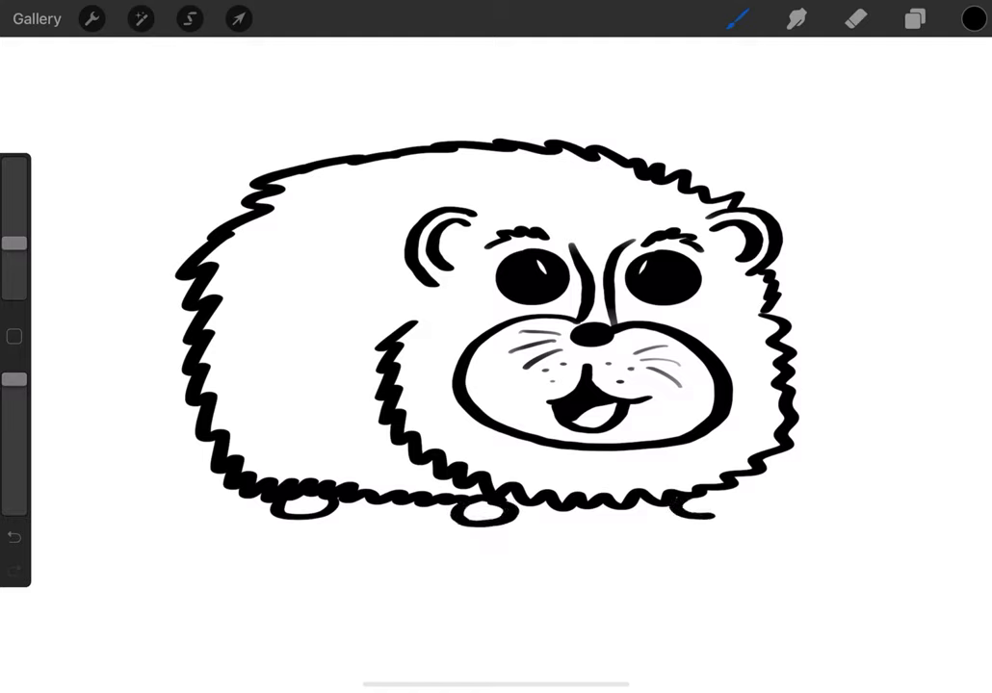
- Add a third foot, a fur tuft on top of the head, and a zigzag line marking off the back
left_click_drag(727, 499, 677, 503)
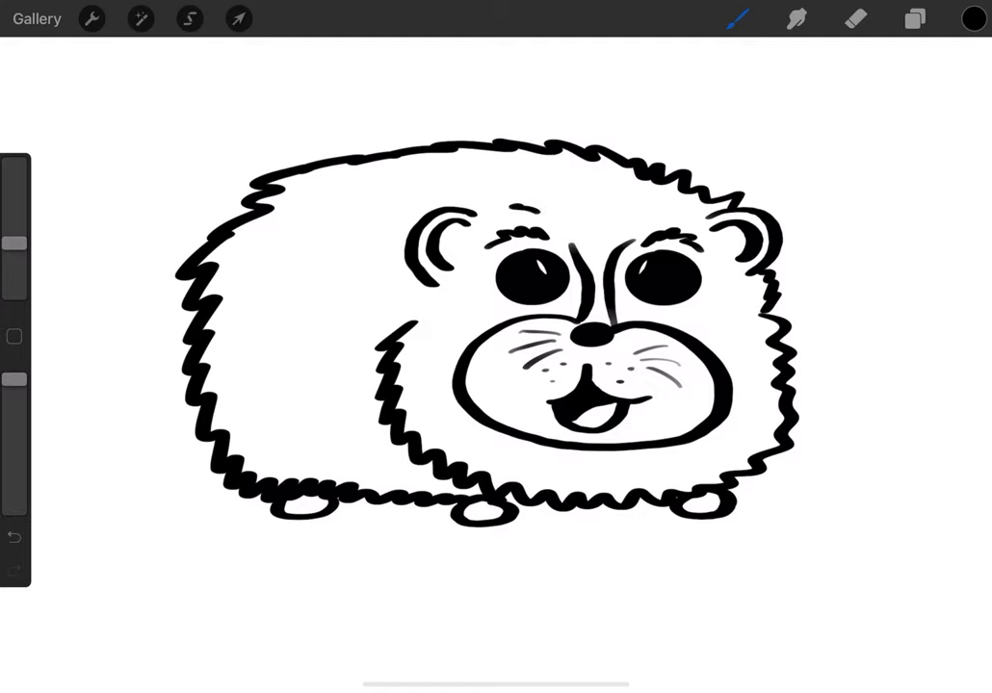
mouse_move(544, 180)
left_mouse_down()
mouse_move(564, 204)
mouse_move(631, 203)
left_mouse_up()
left_click_drag(511, 208, 554, 202)
left_click_drag(613, 221, 662, 205)
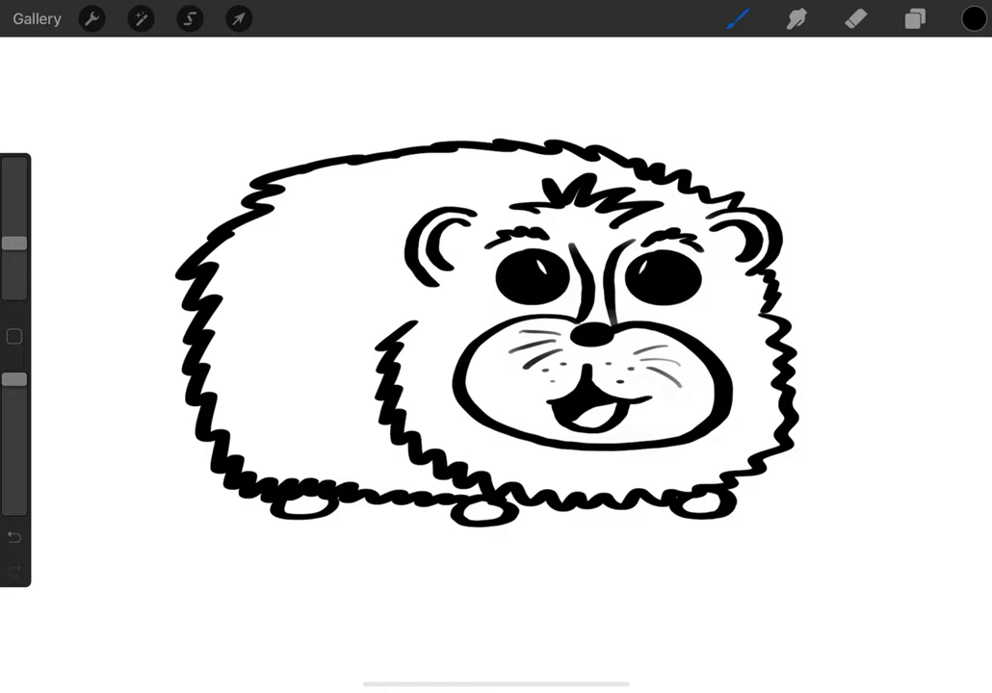
mouse_move(397, 159)
left_mouse_down()
mouse_move(289, 303)
mouse_move(332, 433)
mouse_move(372, 487)
left_mouse_up()
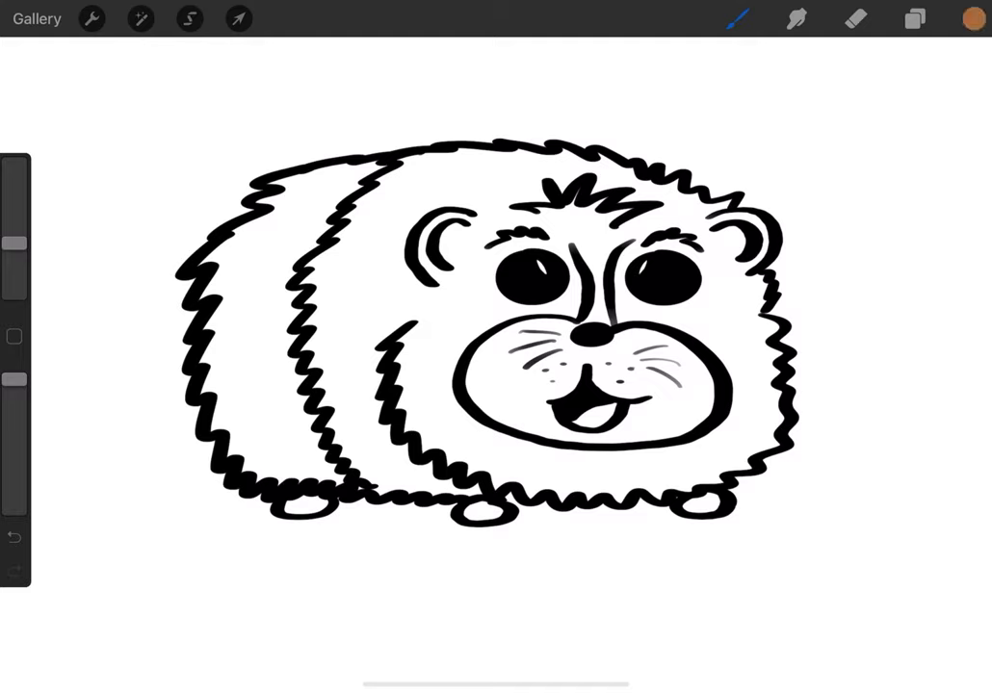
- Enlarge the brush and paint orange from the rear section up along the upper back
mouse_move(255, 267)
left_mouse_down()
mouse_move(241, 287)
mouse_move(269, 251)
left_mouse_up()
left_click_drag(219, 289, 273, 250)
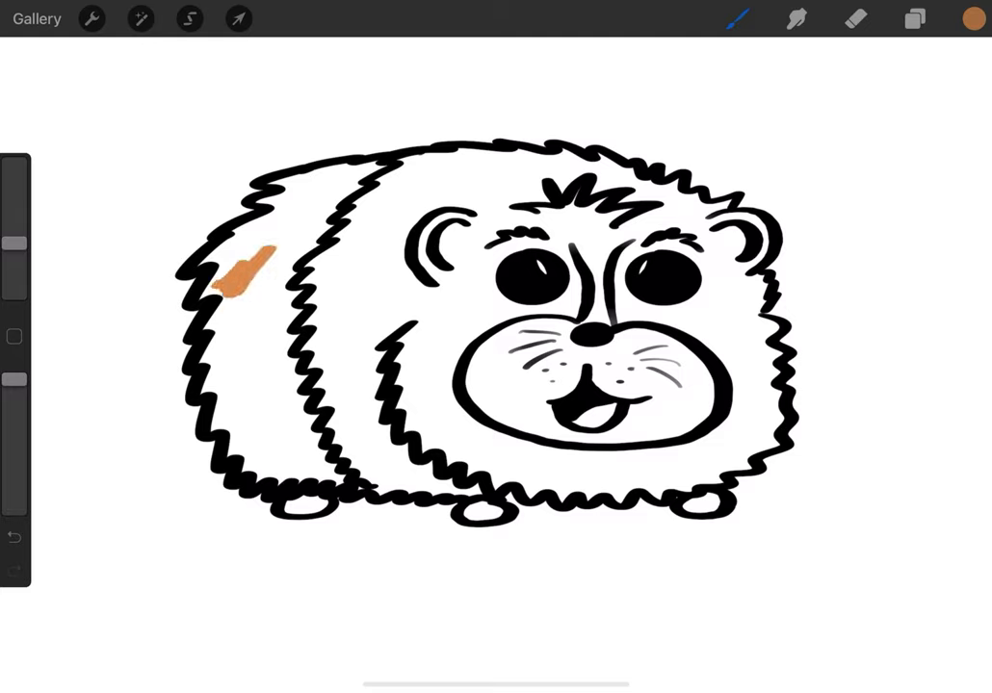
left_click_drag(14, 243, 14, 208)
left_click_drag(220, 294, 272, 241)
mouse_move(216, 289)
left_mouse_down()
mouse_move(260, 231)
mouse_move(309, 202)
left_mouse_up()
left_click_drag(231, 279, 318, 190)
left_click_drag(241, 252, 366, 166)
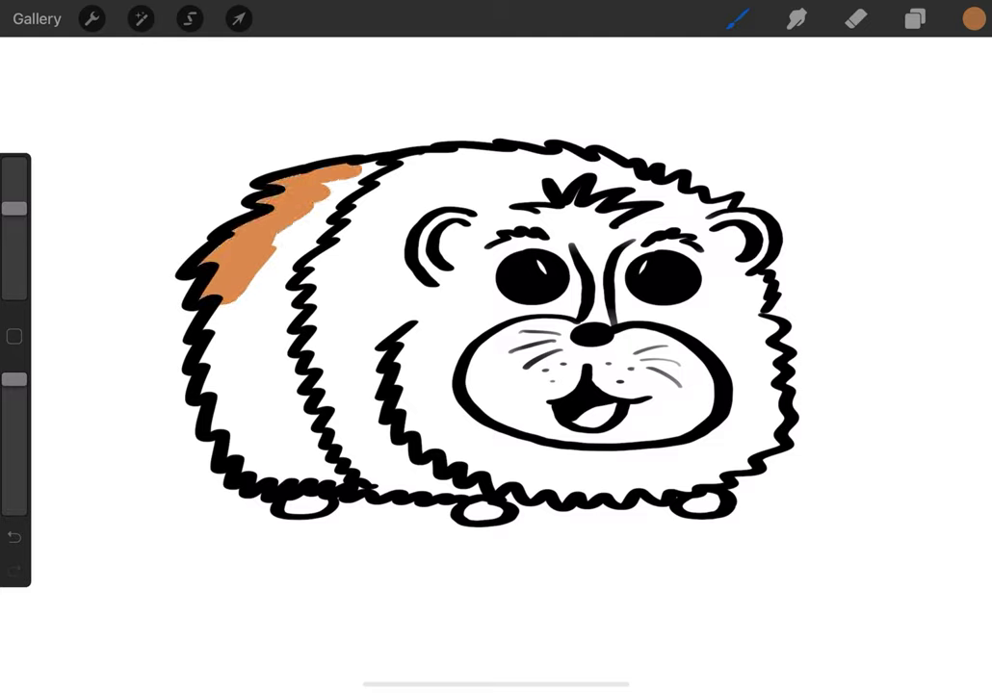
left_click_drag(260, 227, 380, 162)
- Widen the orange down the rear edge, covering the remaining white gaps
mouse_move(317, 197)
left_mouse_down()
mouse_move(270, 265)
mouse_move(284, 300)
mouse_move(246, 318)
mouse_move(284, 342)
mouse_move(251, 352)
left_mouse_up()
mouse_move(226, 251)
left_mouse_down()
mouse_move(231, 424)
mouse_move(241, 445)
mouse_move(270, 463)
mouse_move(318, 460)
mouse_move(280, 443)
left_mouse_up()
left_click_drag(255, 356, 279, 443)
left_click_drag(241, 375, 270, 452)
left_click_drag(241, 405, 289, 462)
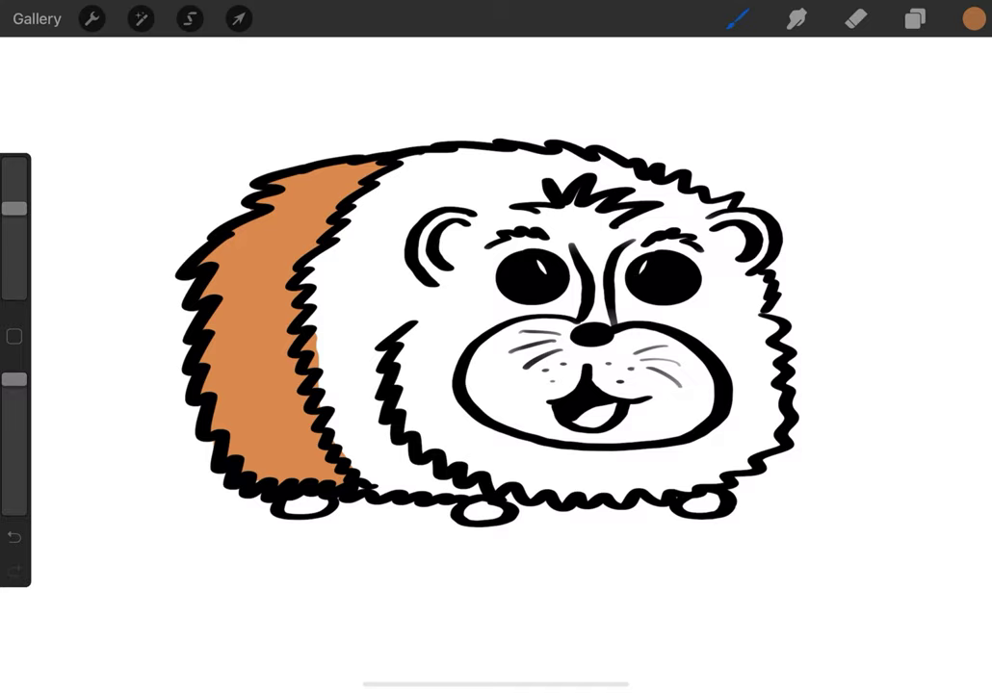
- Switch to dark brown and paint the fur band beside the face, filling its white gaps
left_click(974, 19)
mouse_move(409, 294)
left_mouse_down()
mouse_move(390, 318)
mouse_move(313, 313)
mouse_move(332, 347)
mouse_move(342, 414)
mouse_move(385, 482)
mouse_move(482, 489)
left_mouse_up()
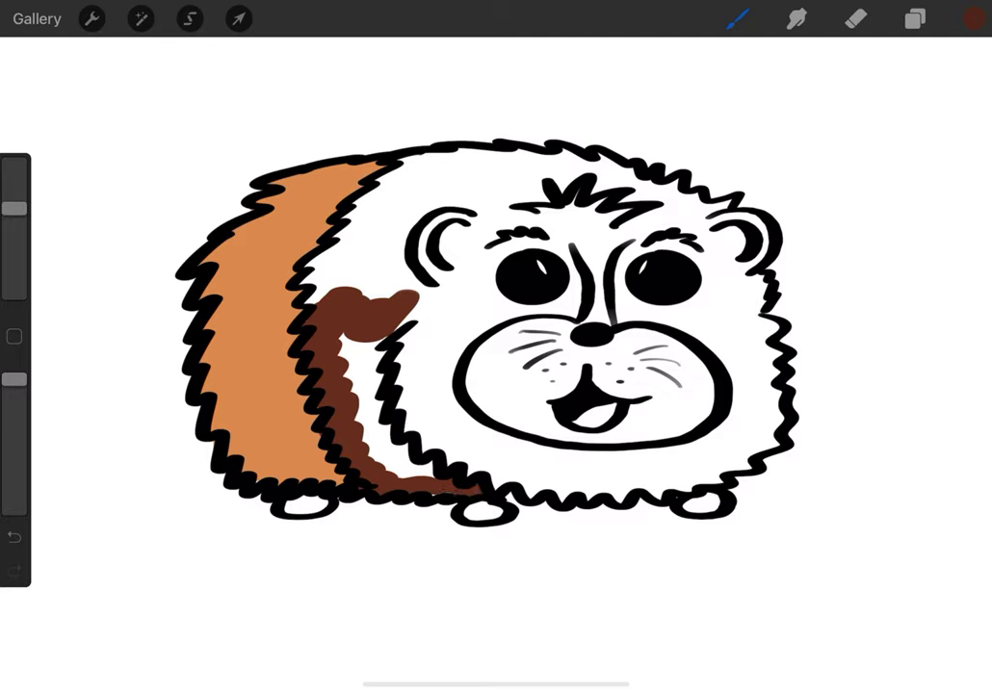
mouse_move(452, 323)
left_mouse_down()
mouse_move(429, 424)
mouse_move(394, 462)
left_mouse_up()
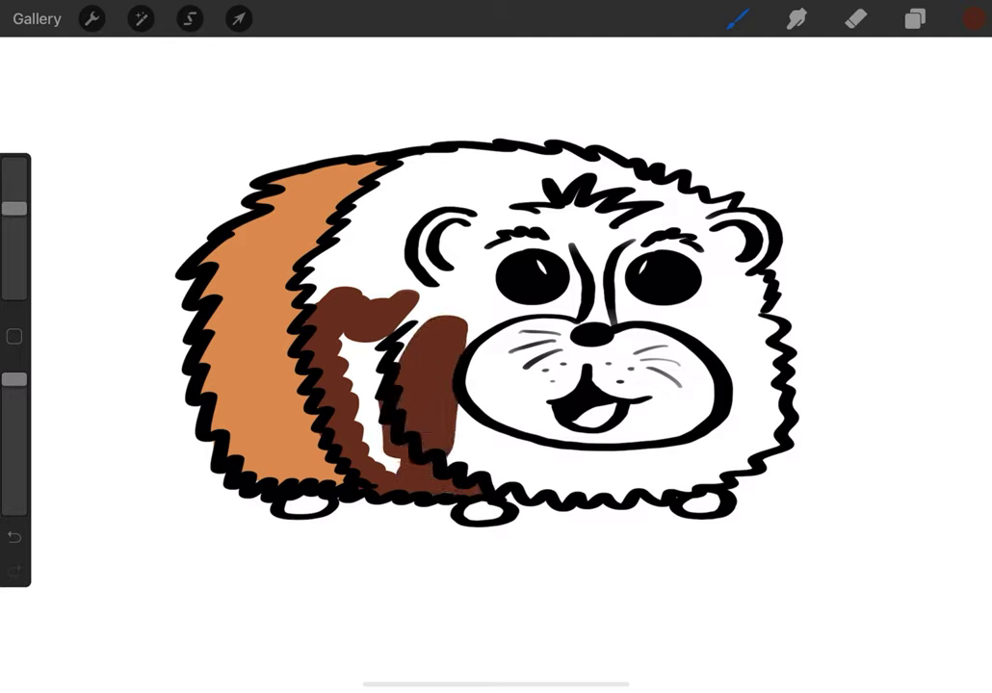
left_click_drag(351, 328, 375, 453)
mouse_move(366, 346)
left_mouse_down()
mouse_move(386, 453)
mouse_move(361, 357)
left_mouse_up()
mouse_move(356, 294)
left_mouse_down()
mouse_move(400, 223)
mouse_move(313, 262)
mouse_move(362, 271)
left_mouse_up()
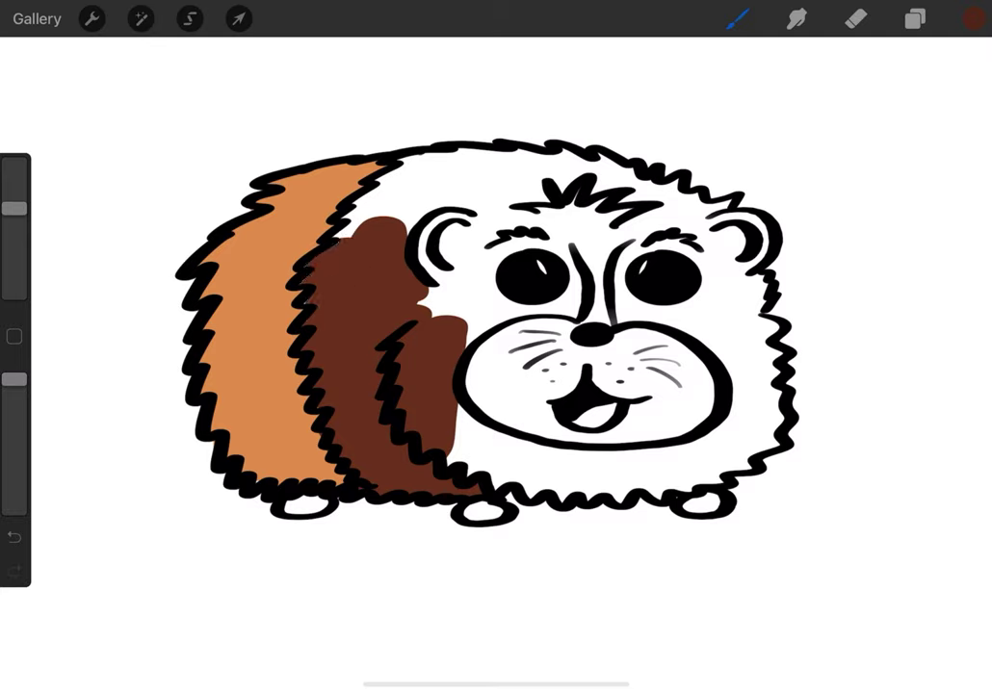
mouse_move(395, 231)
left_mouse_down()
mouse_move(380, 197)
mouse_move(453, 159)
mouse_move(481, 156)
mouse_move(720, 208)
left_mouse_up()
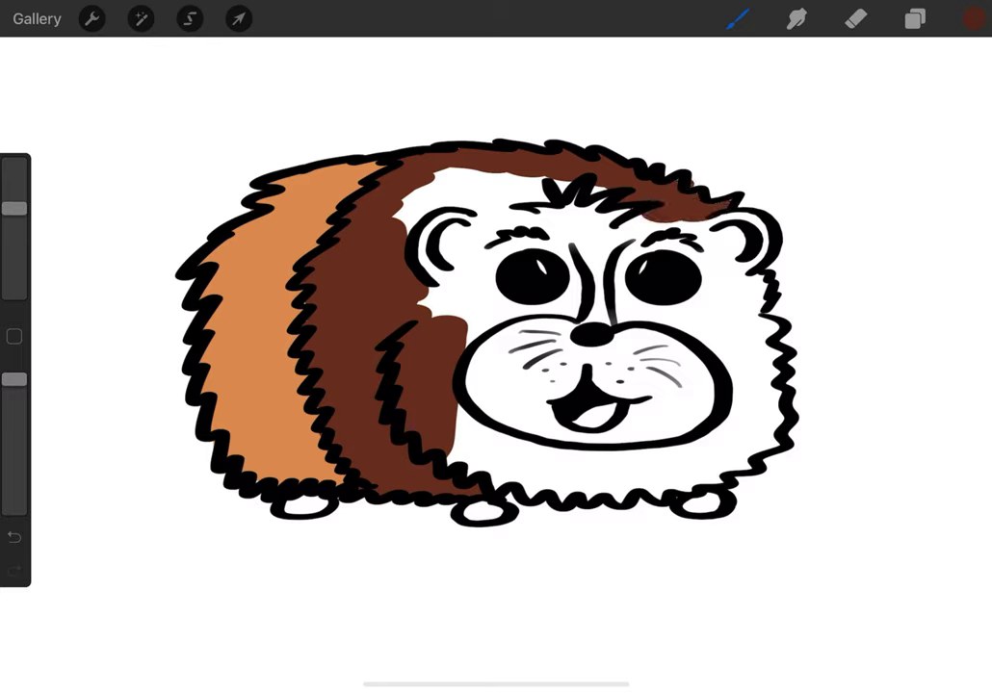
- Cover the top of the head in dark brown around the tuft, undoing the last touch-up stroke
mouse_move(616, 217)
left_mouse_down()
mouse_move(438, 174)
mouse_move(414, 149)
mouse_move(395, 149)
left_mouse_up()
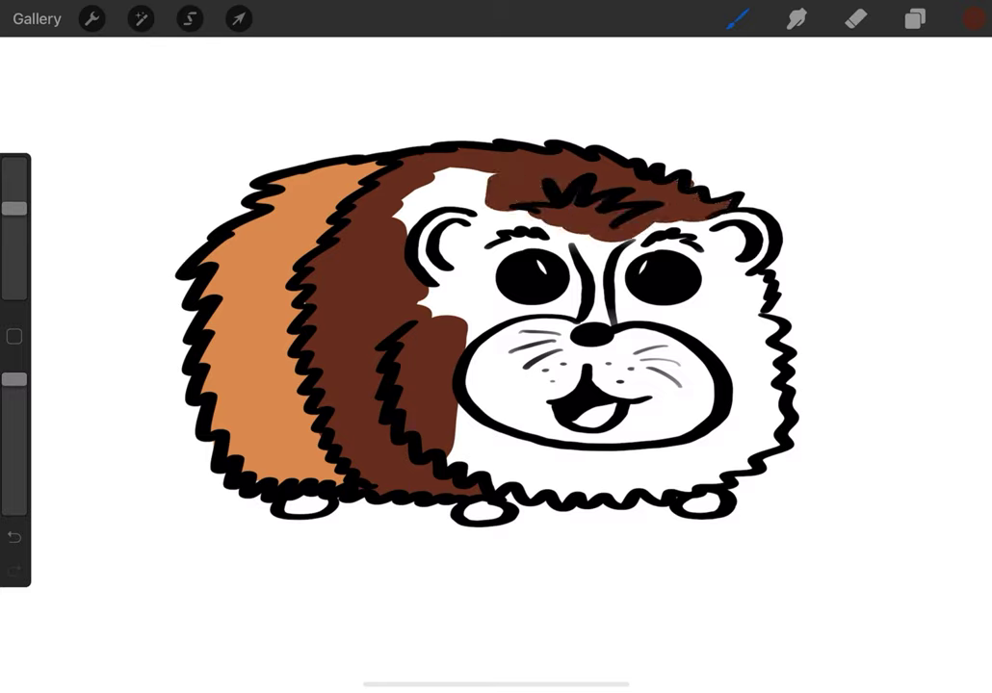
mouse_move(399, 217)
left_mouse_down()
mouse_move(452, 178)
mouse_move(462, 188)
mouse_move(486, 178)
left_mouse_up()
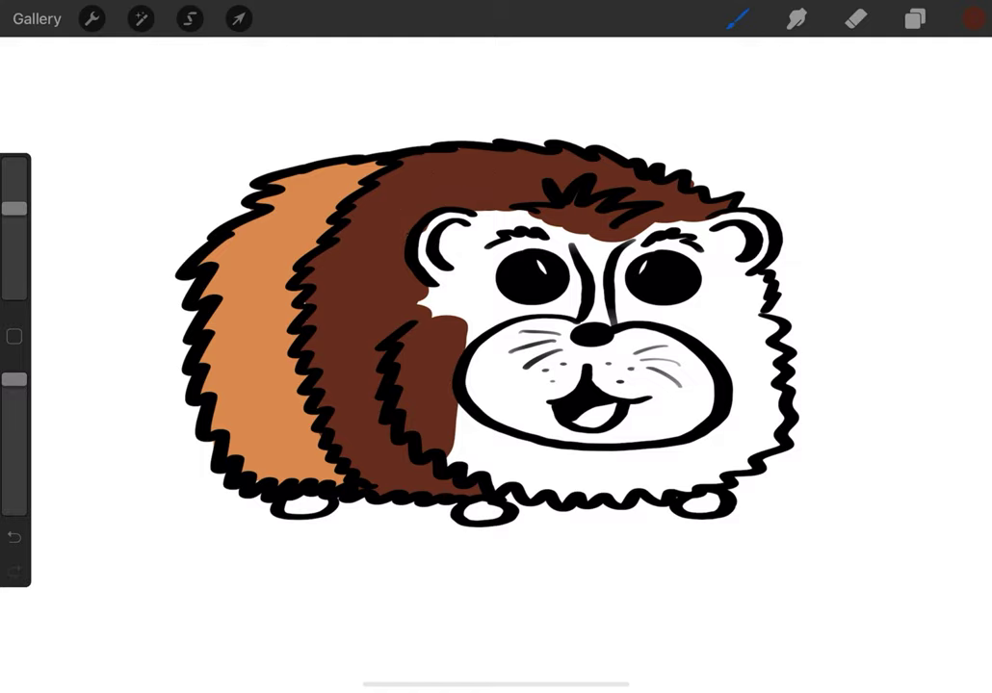
left_click_drag(476, 224, 513, 209)
left_click_drag(337, 248, 358, 230)
left_click_drag(382, 177, 417, 172)
key("ctrl+z")
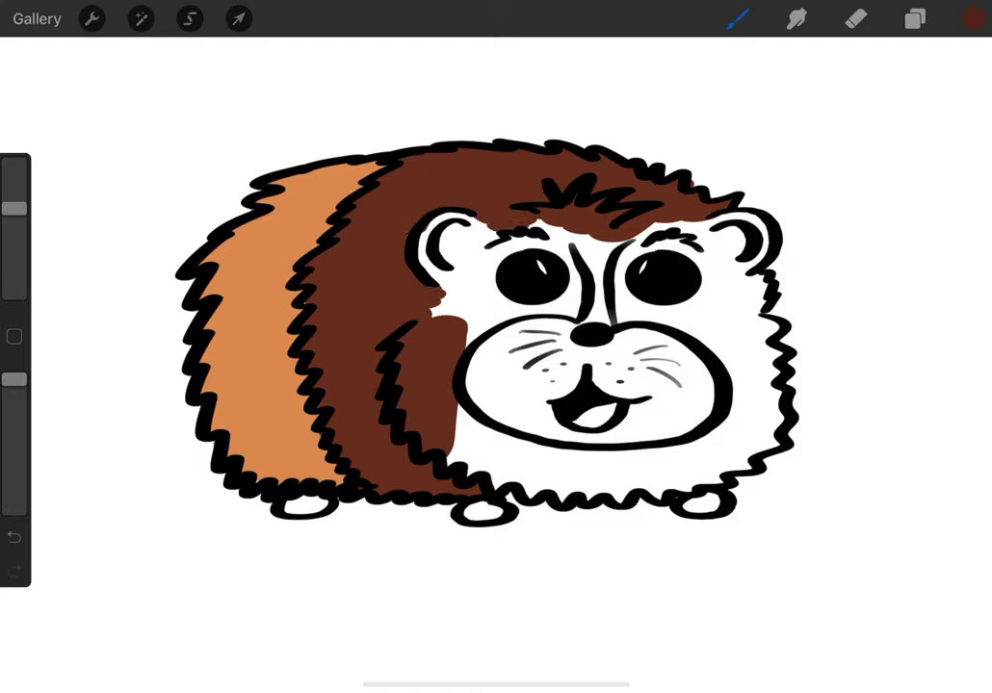
- Switch to orange and paint the left cheek, the fur below the muzzle, and the right cheek
left_click(252, 347)
mouse_move(462, 289)
left_mouse_down()
mouse_move(439, 294)
mouse_move(419, 318)
mouse_move(429, 438)
left_mouse_up()
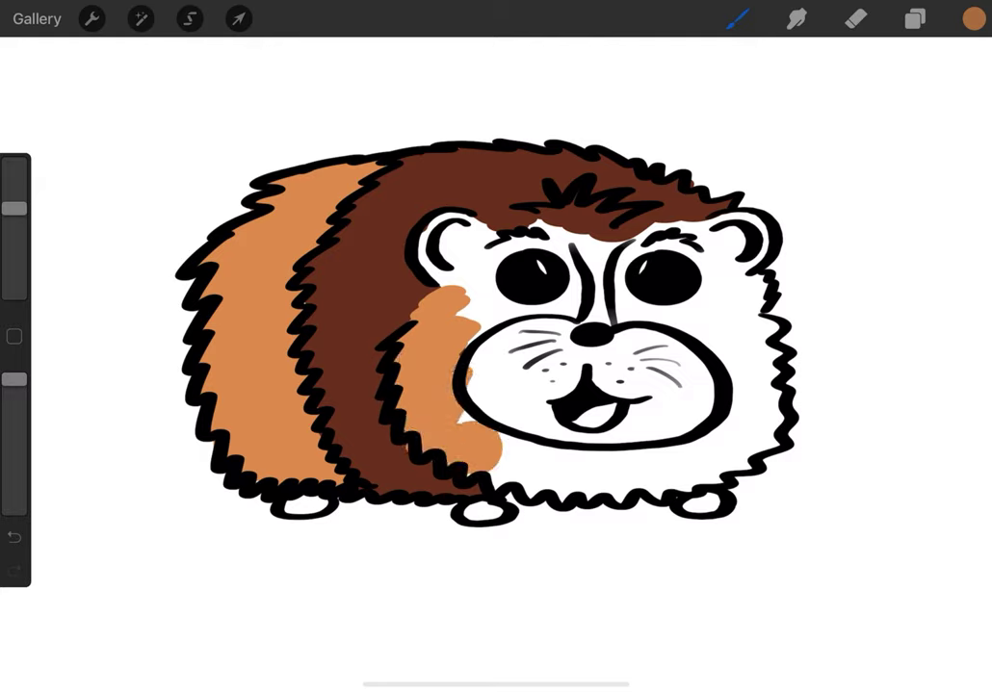
left_click_drag(438, 439, 636, 463)
left_click_drag(491, 470, 573, 495)
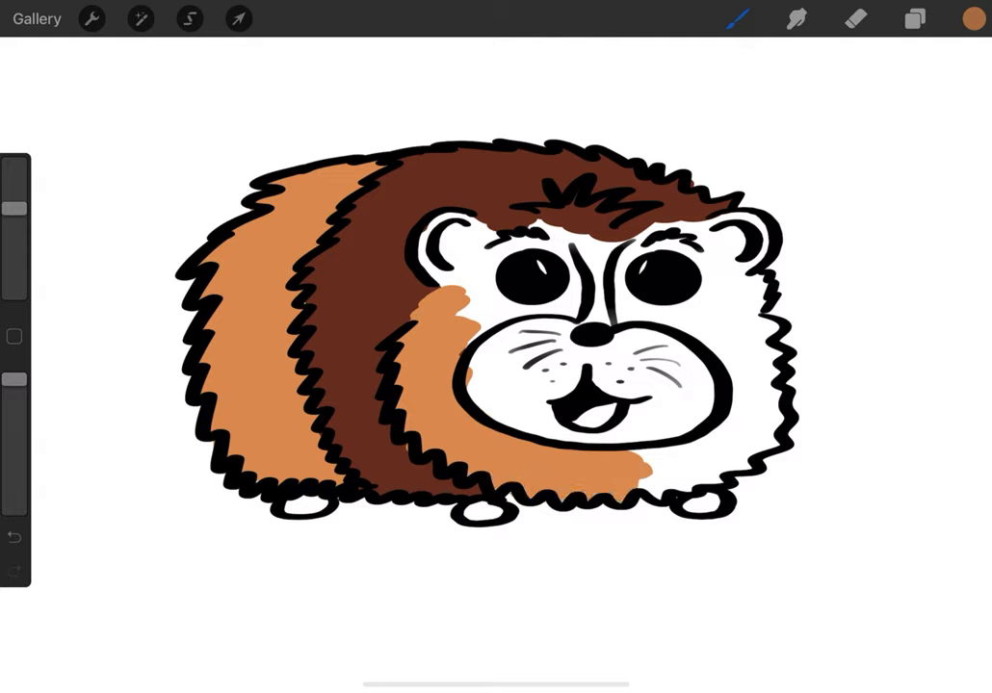
left_click_drag(640, 467, 768, 412)
mouse_move(680, 477)
left_mouse_down()
mouse_move(728, 464)
mouse_move(776, 432)
left_mouse_up()
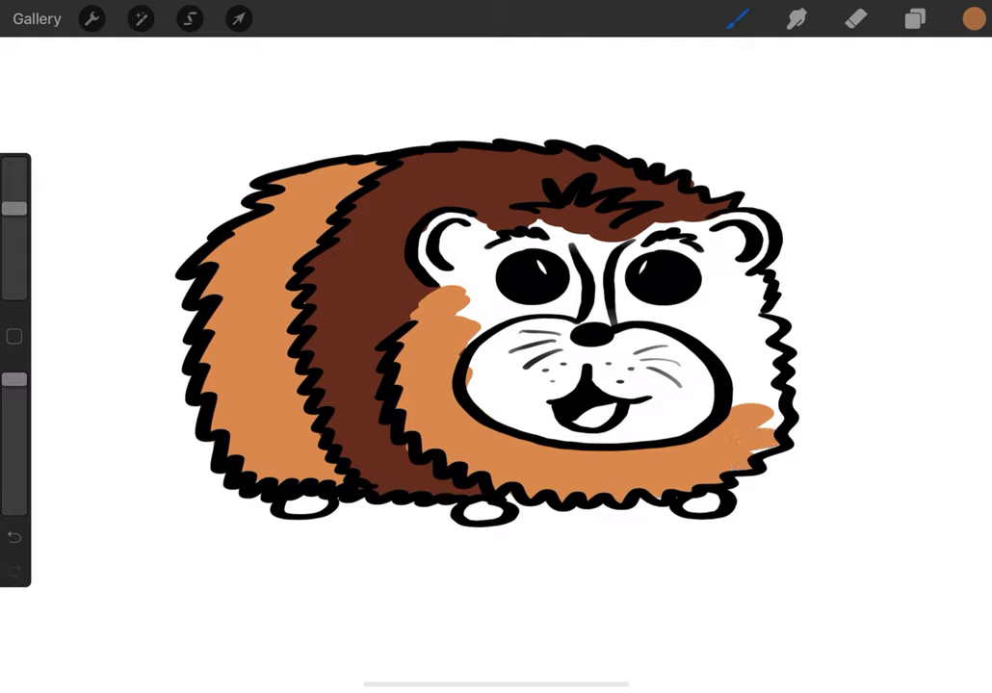
left_click_drag(611, 284, 751, 370)
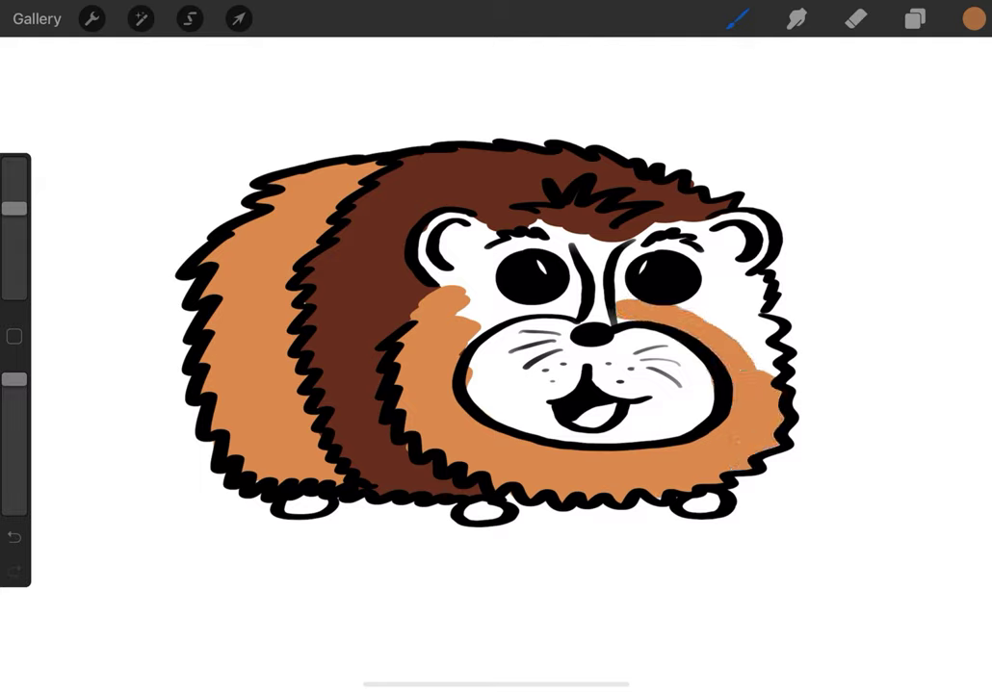
- Fill the white areas around both eyes and between them with orange, then shrink the brush
mouse_move(616, 268)
left_mouse_down()
mouse_move(583, 217)
mouse_move(554, 204)
mouse_move(549, 231)
left_mouse_up()
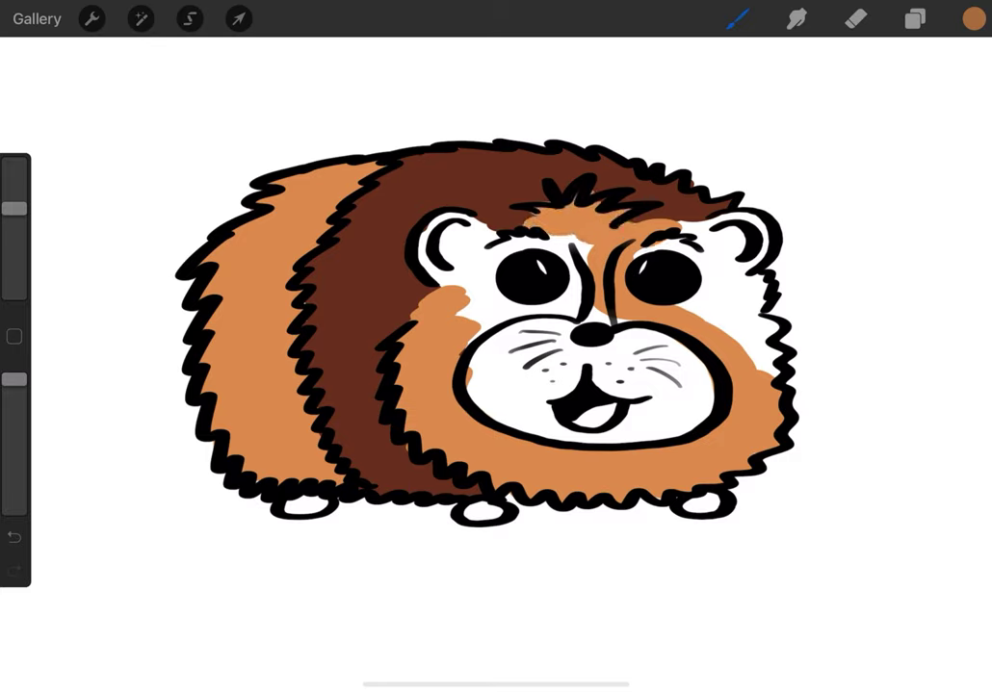
left_click_drag(481, 298, 453, 245)
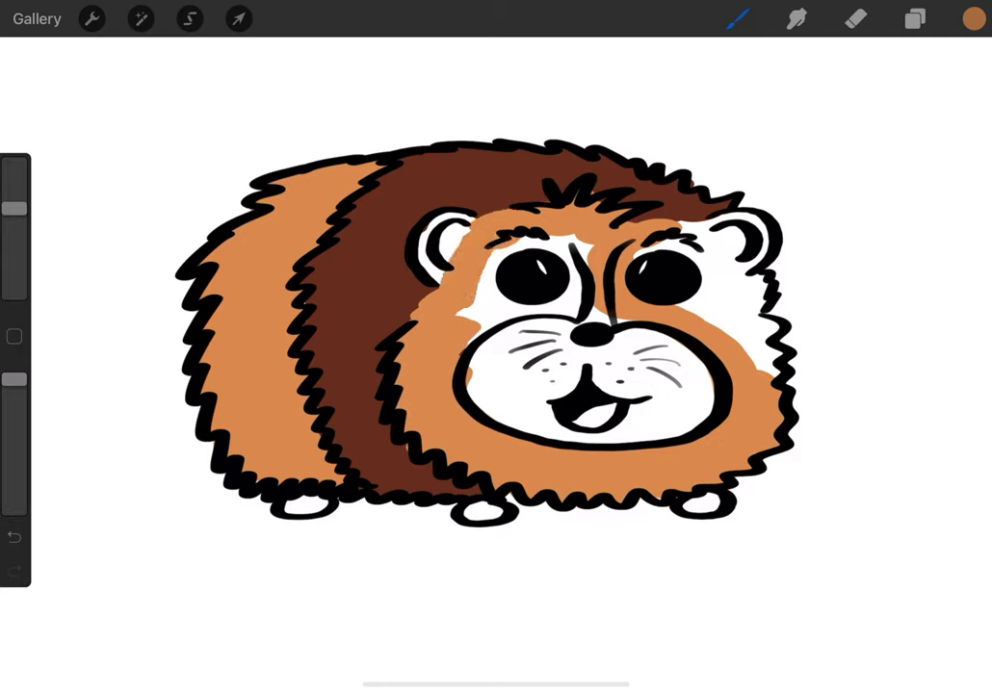
mouse_move(510, 323)
left_mouse_down()
mouse_move(463, 289)
mouse_move(500, 318)
left_mouse_up()
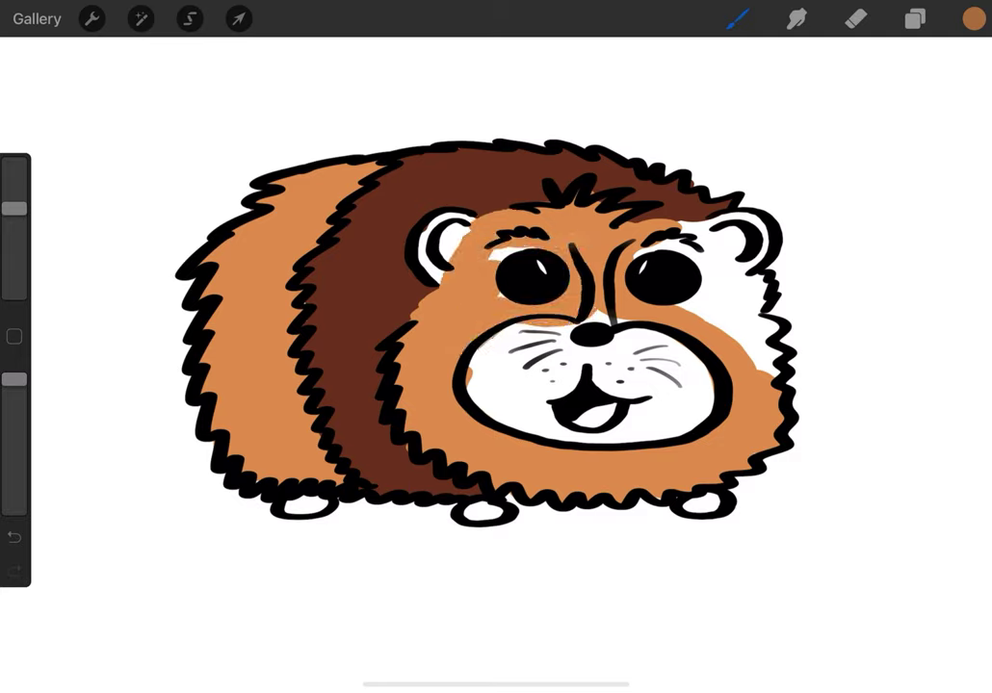
left_click_drag(491, 258, 530, 249)
left_click_drag(693, 299, 747, 250)
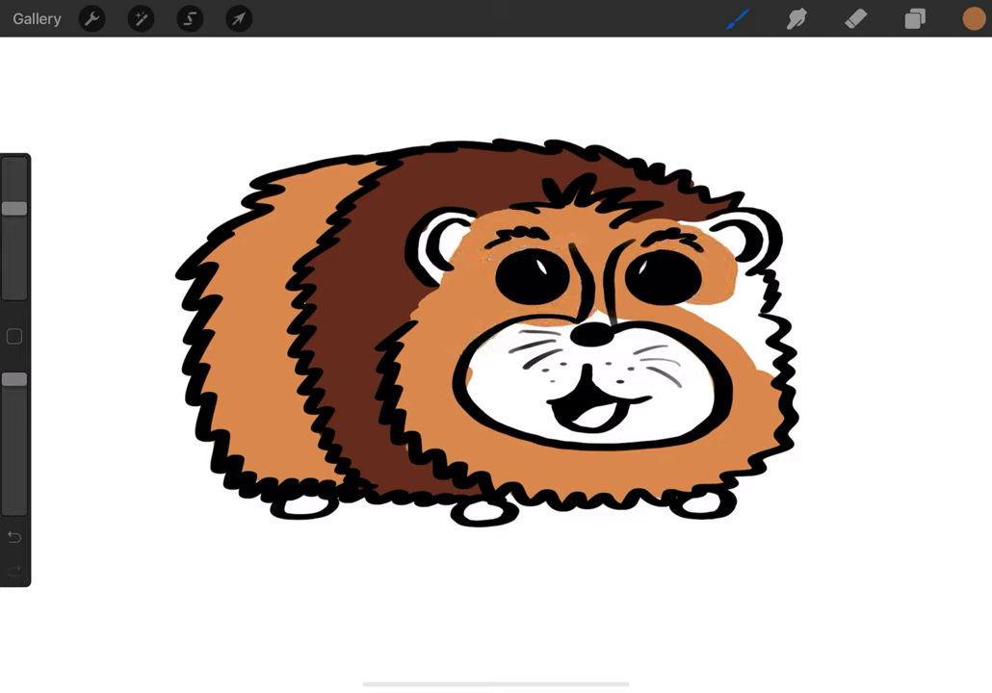
left_click_drag(703, 316, 761, 306)
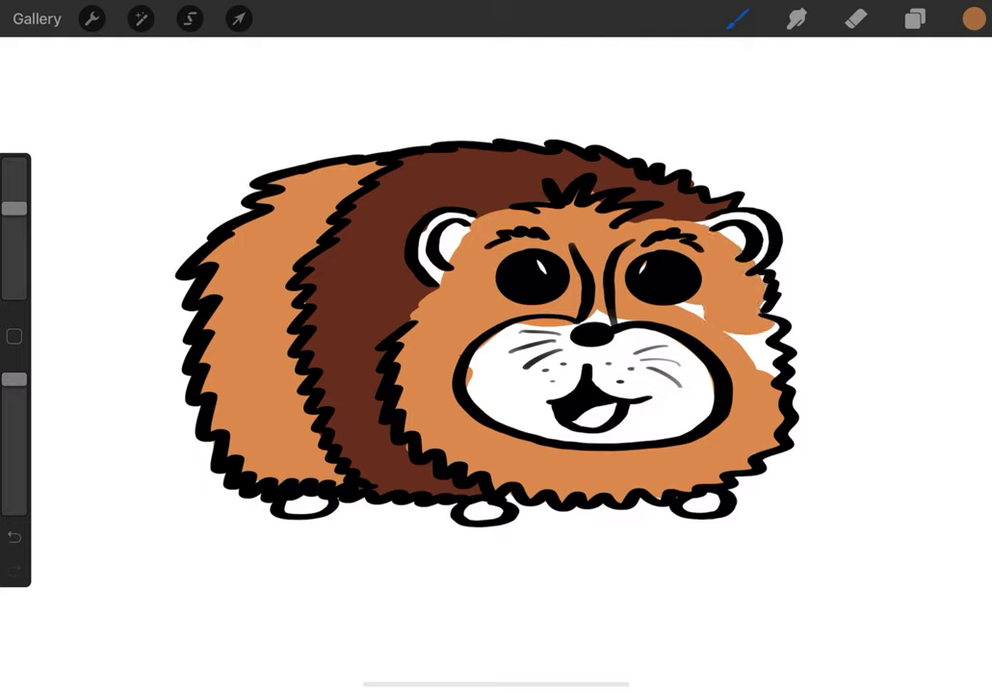
left_click_drag(678, 318, 703, 305)
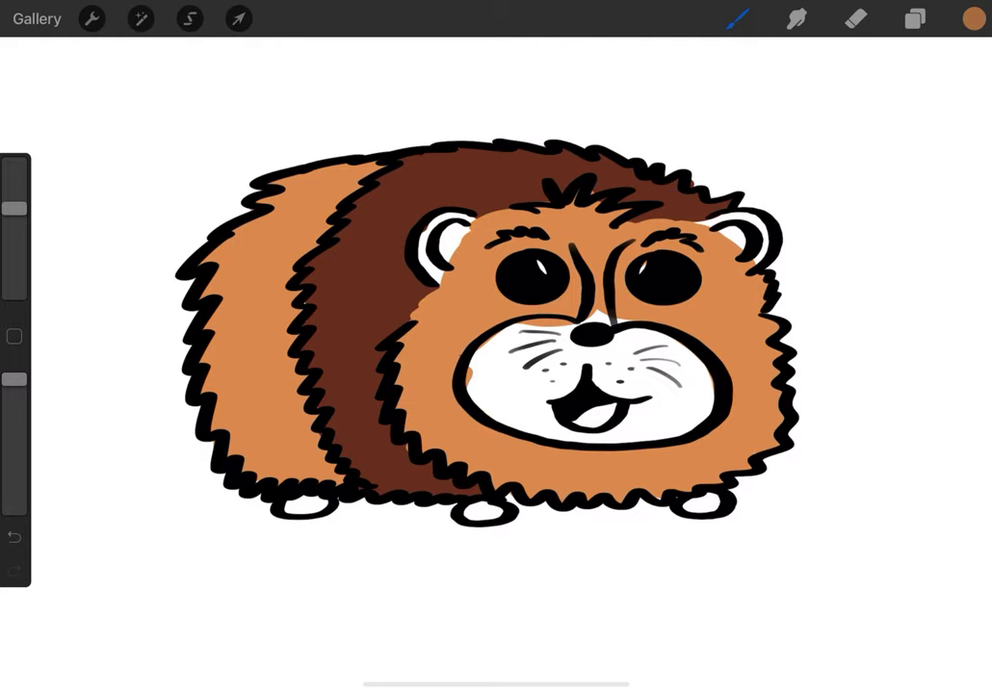
left_click_drag(14, 208, 14, 256)
- Color the inner ears and the strip between the eyes above the nose orange
left_click_drag(428, 260, 419, 241)
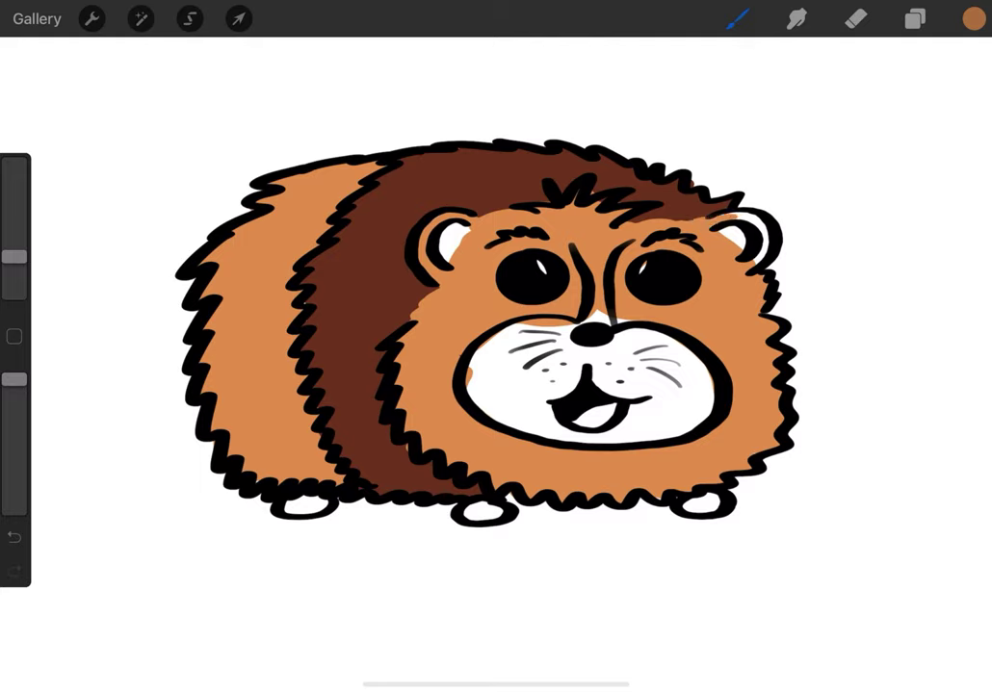
left_click_drag(761, 236, 749, 221)
left_click_drag(599, 246, 601, 317)
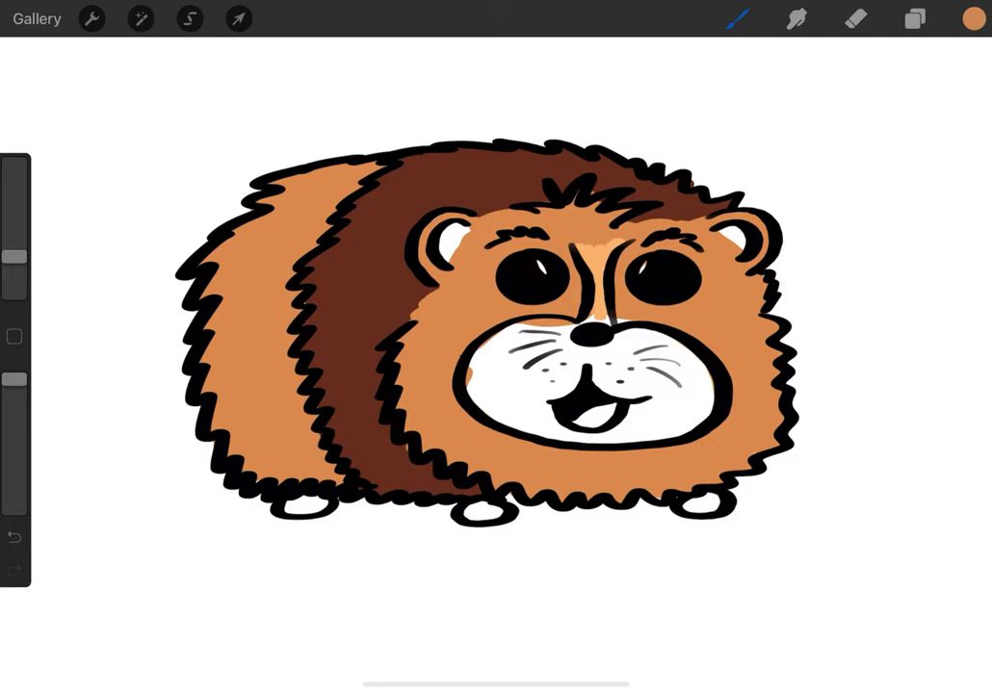
- Paint the forehead between the brows and the left half of the muzzle a light tan
mouse_move(563, 221)
left_mouse_down()
mouse_move(583, 238)
mouse_move(604, 236)
left_mouse_up()
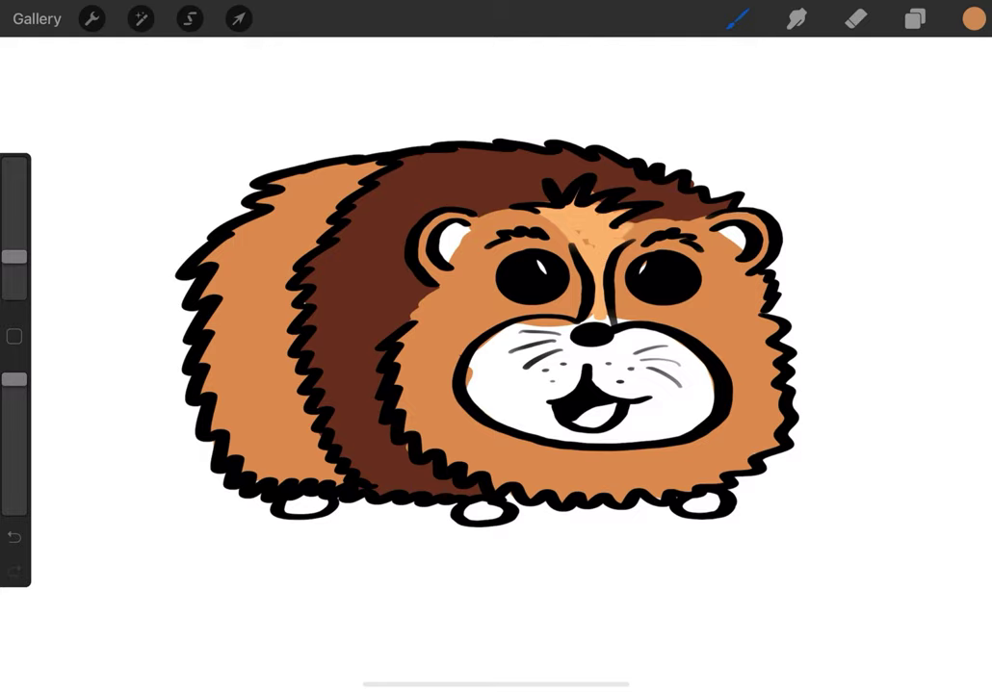
left_click_drag(14, 256, 13, 241)
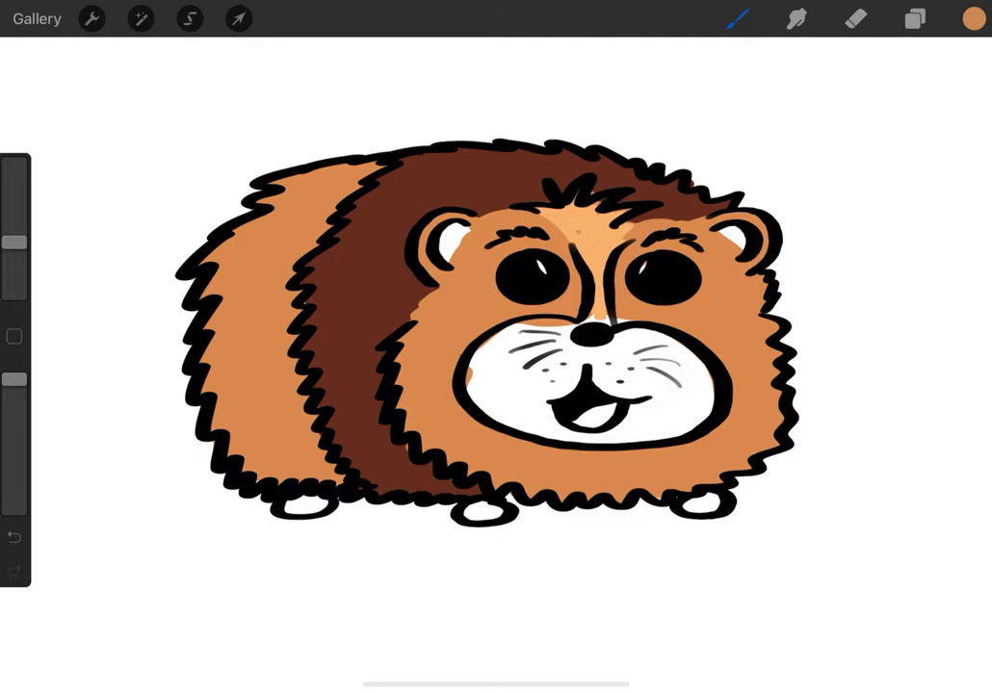
mouse_move(590, 335)
left_mouse_down()
mouse_move(528, 395)
mouse_move(554, 376)
mouse_move(482, 395)
mouse_move(539, 420)
left_mouse_up()
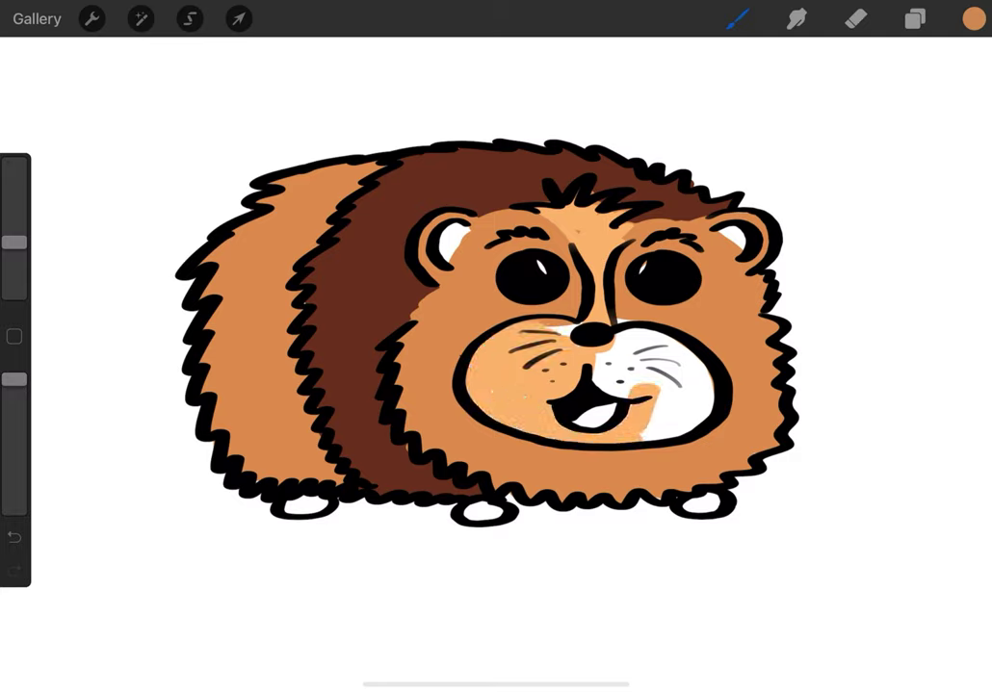
- Finish painting the right and top-right parts of the muzzle tan
mouse_move(674, 380)
left_mouse_down()
mouse_move(641, 414)
mouse_move(665, 429)
left_mouse_up()
left_click_drag(708, 381, 635, 404)
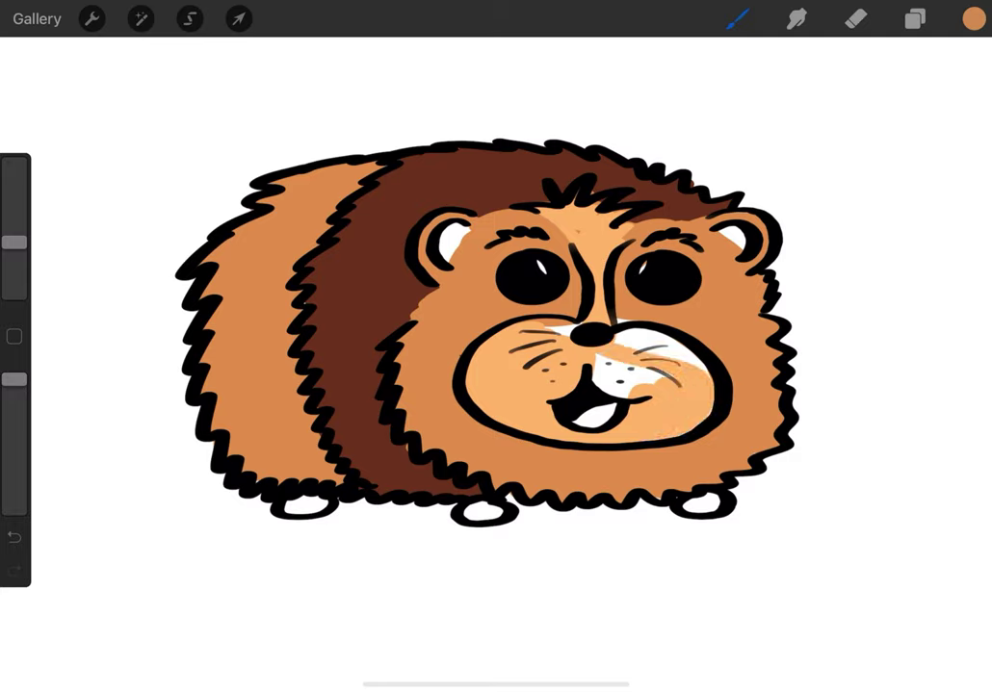
mouse_move(674, 339)
left_mouse_down()
mouse_move(617, 348)
mouse_move(547, 333)
left_mouse_up()
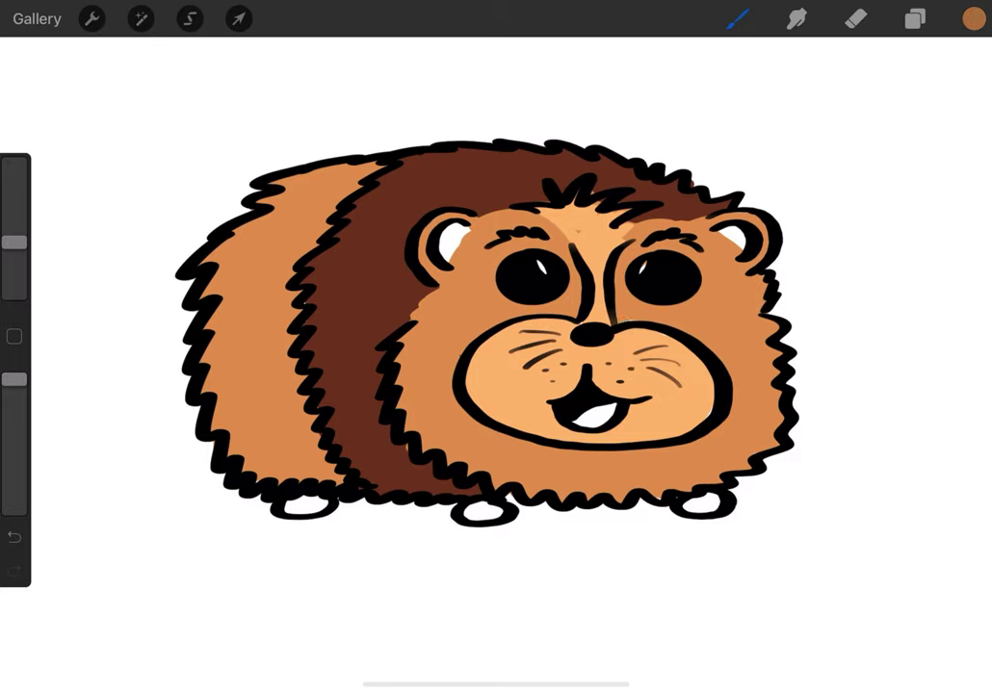
- Sample the tan from the muzzle and paint both inner ears and the three feet
left_click(515, 359)
left_click_drag(456, 229, 446, 252)
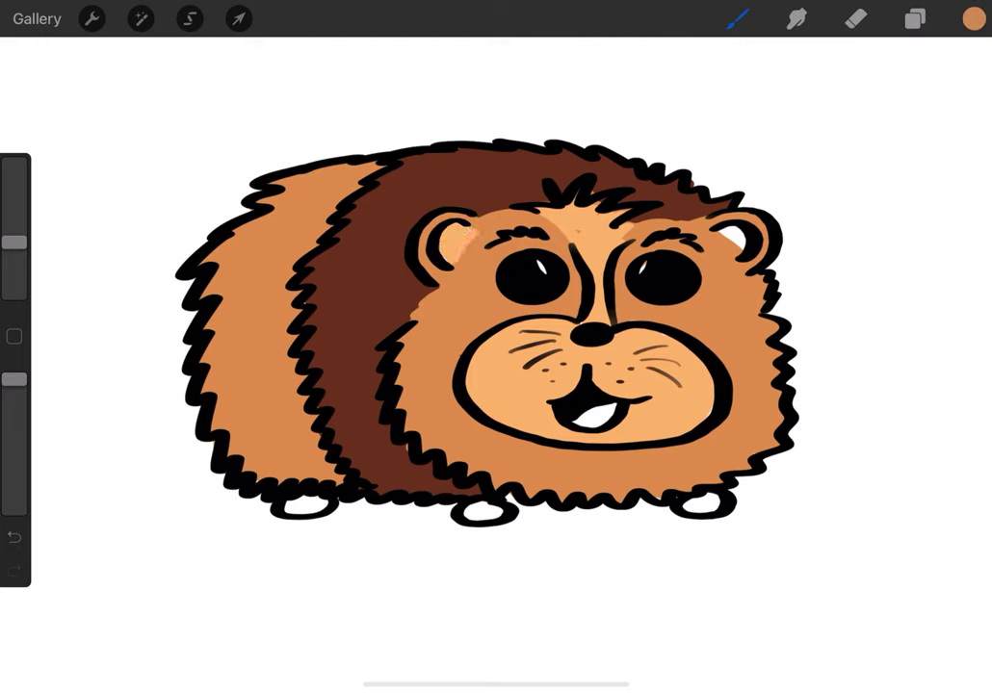
left_click_drag(737, 235, 728, 255)
left_click_drag(287, 505, 324, 507)
left_click_drag(466, 511, 500, 510)
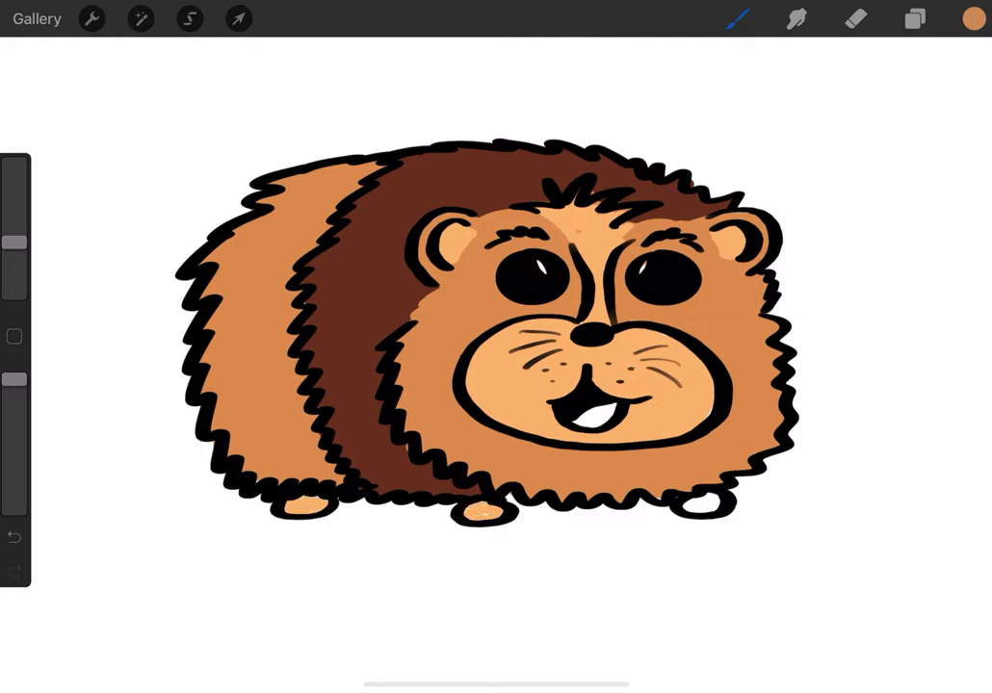
left_click_drag(685, 503, 720, 501)
left_click(974, 19)
- Paint the tongue inside the open mouth solid red
mouse_move(569, 414)
left_mouse_down()
mouse_move(605, 404)
mouse_move(602, 412)
left_mouse_up()
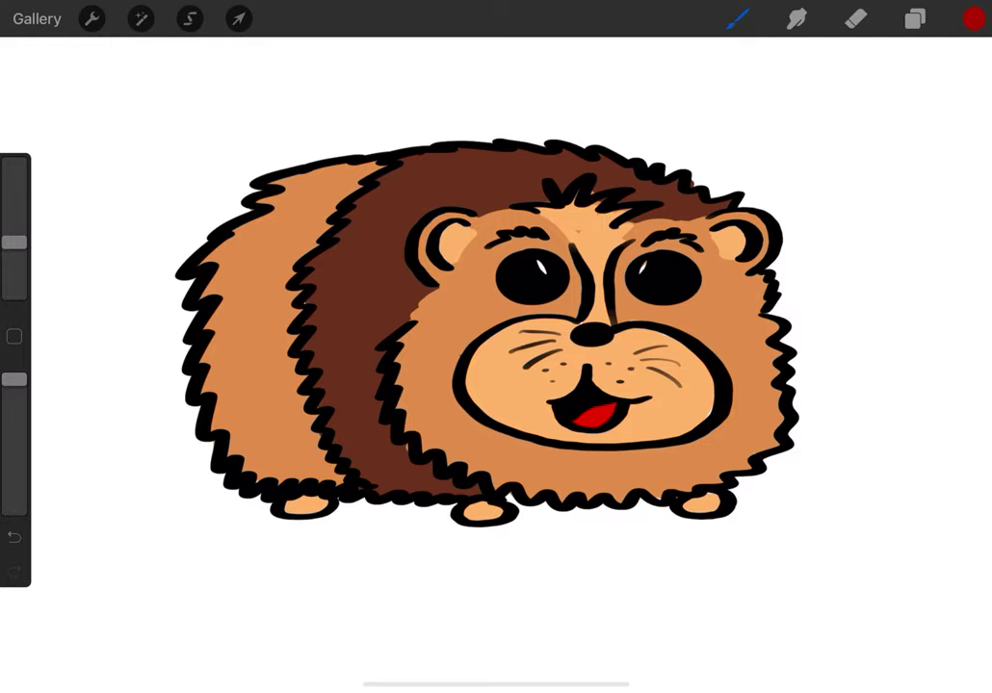